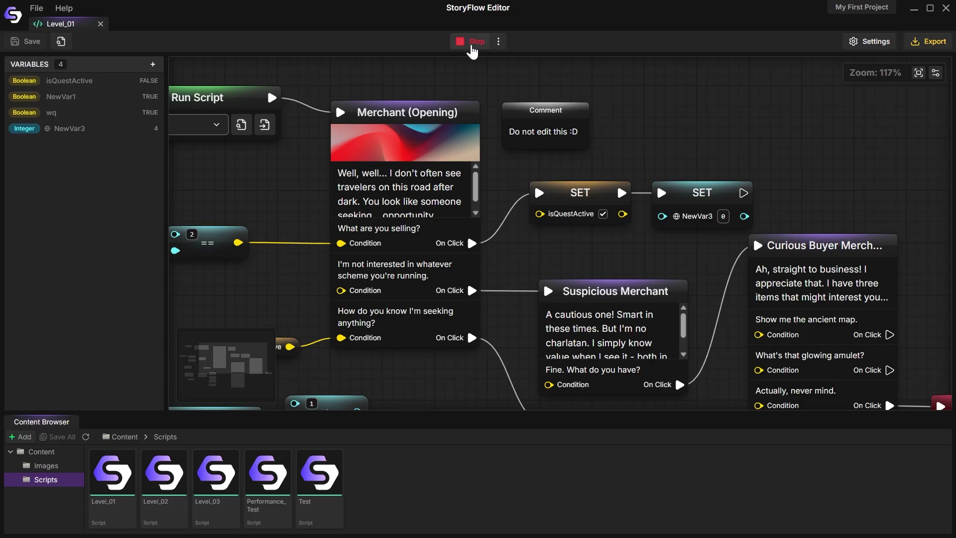
click(666, 121)
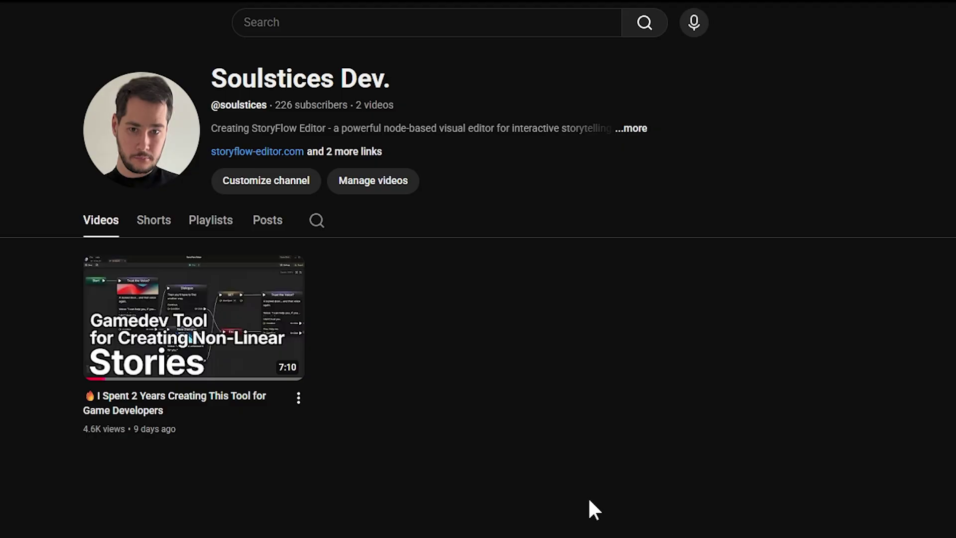
mouse_move(241, 351)
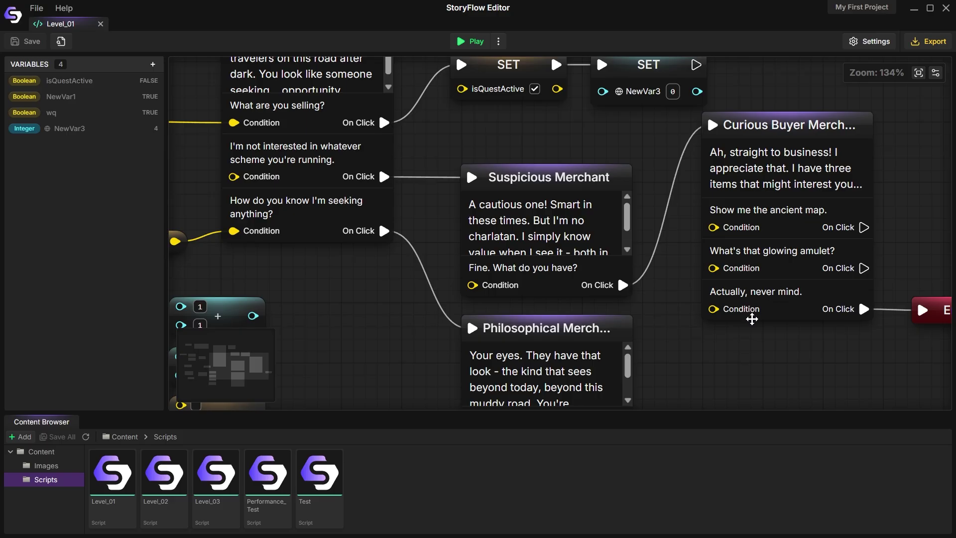
Run the Level_01 script and open the debug view in the story preview
drag(701, 349, 894, 292)
scroll(584, 263, down, 3)
drag(585, 263, 602, 290)
scroll(652, 188, up, 3)
drag(661, 182, 871, 242)
drag(617, 192, 293, 214)
click(471, 43)
click(517, 178)
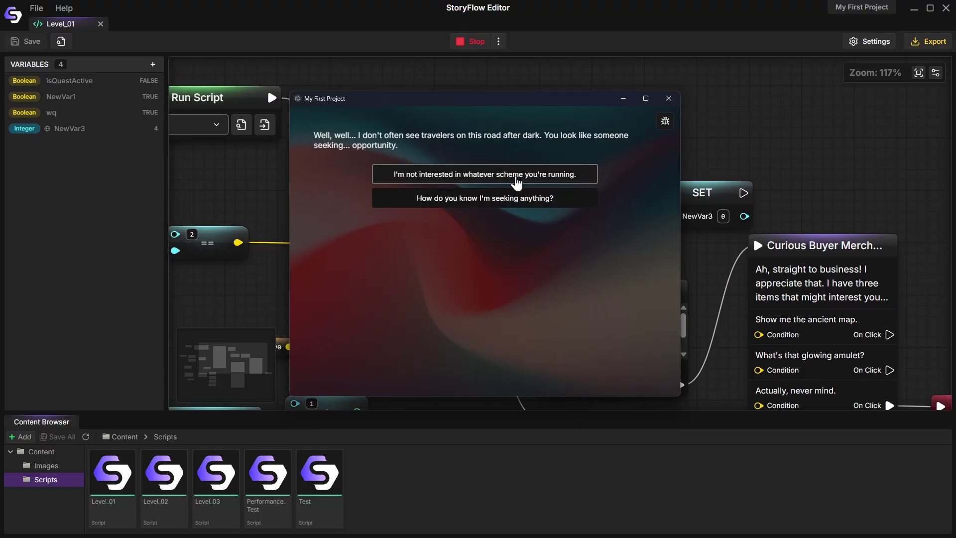
click(665, 122)
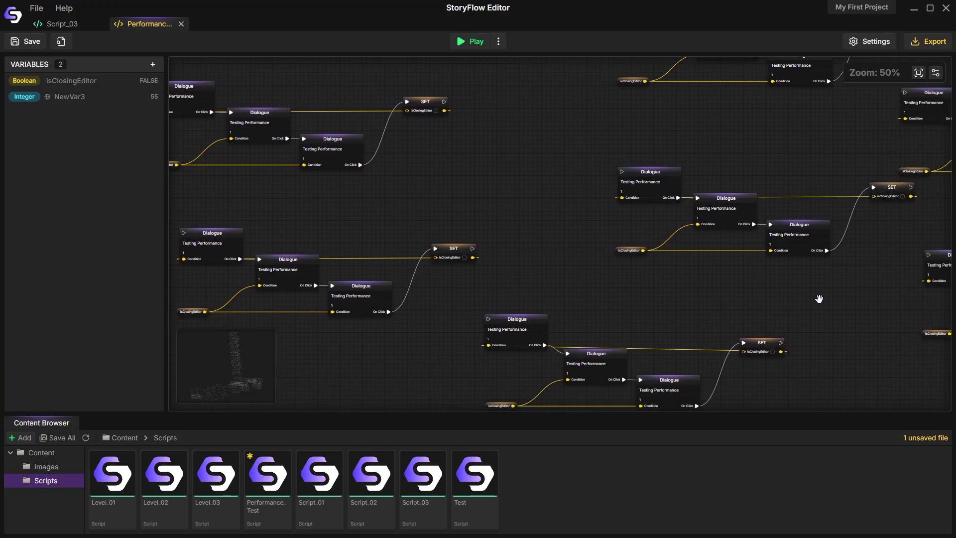
drag(818, 299, 595, 322)
drag(801, 276, 488, 279)
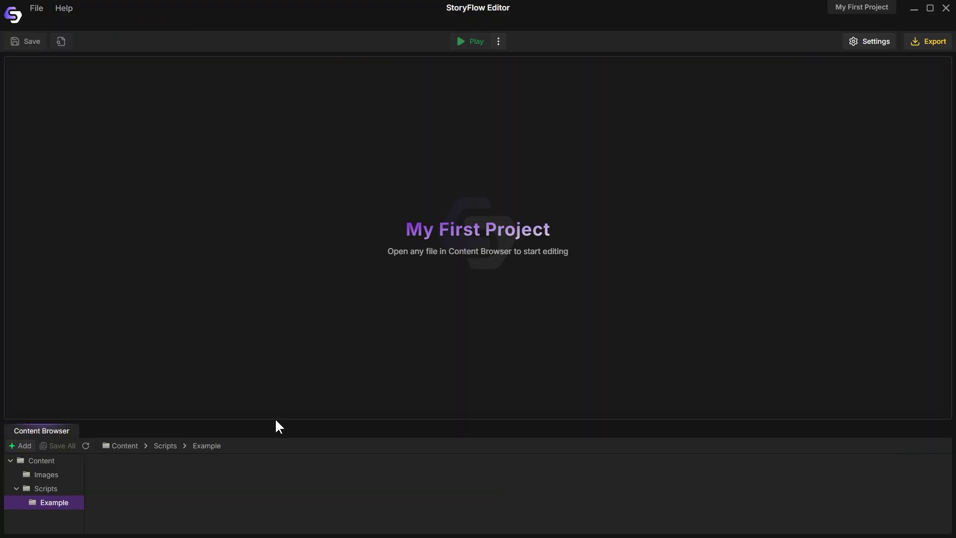
Enlarge the content browser and create a script named Script_A in the Example folder
drag(275, 416, 290, 255)
right_click(135, 351)
click(162, 392)
text(Script_A)
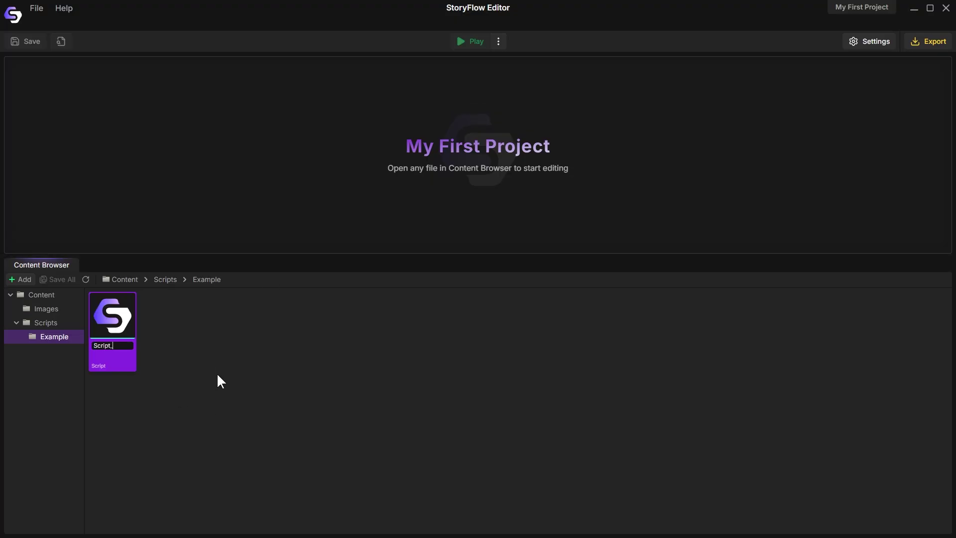
key(Return)
Create a second script named Script_B in the Example folder
right_click(212, 328)
click(234, 369)
text(Script_B)
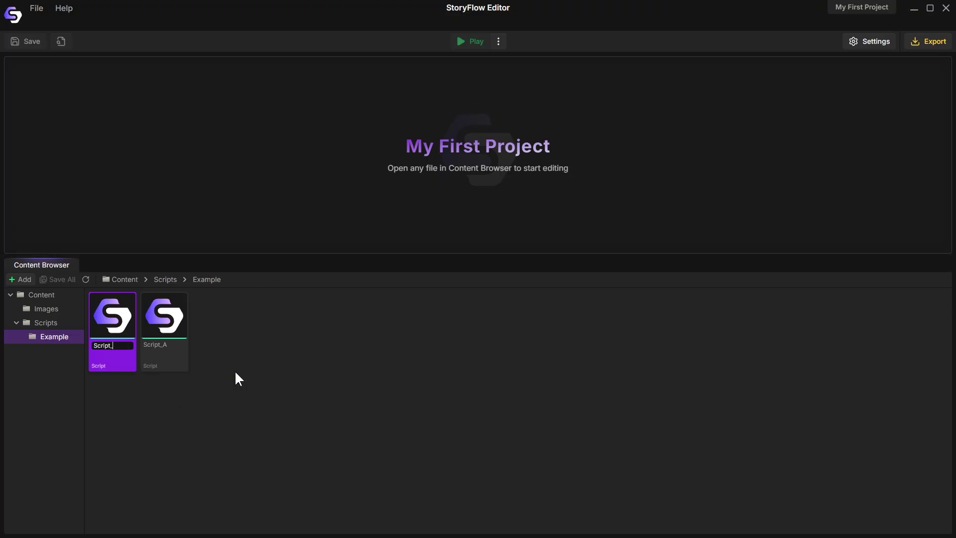
key(Return)
Open Script_A, shrink the content browser, and add a Dialogue node connected to the Start node
double_click(113, 318)
drag(600, 255, 600, 397)
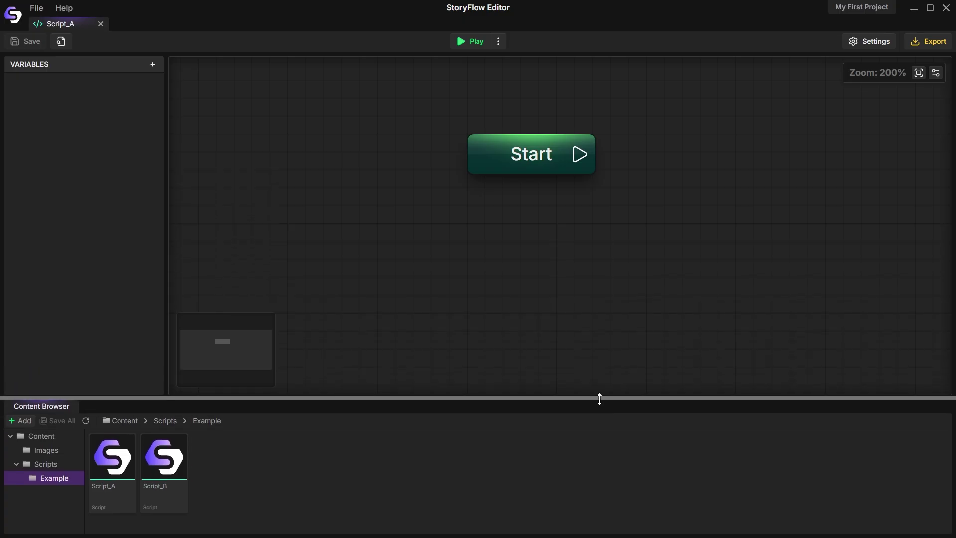
drag(561, 194, 496, 198)
right_click(528, 186)
click(559, 263)
drag(399, 181, 540, 201)
Set the Dialogue node's text to "Dialogue A...", save the change and close its editor
drag(555, 204, 496, 183)
double_click(496, 182)
click(842, 237)
text(Dialogue A...)
click(883, 383)
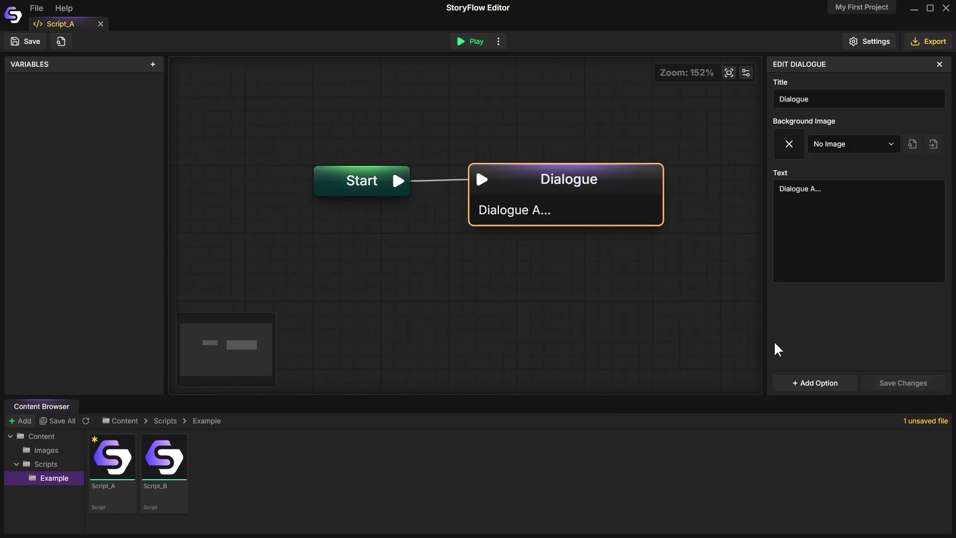
drag(672, 311, 621, 311)
click(939, 64)
drag(780, 153, 773, 154)
drag(515, 253, 497, 246)
Add the option "Open Dialogue B" to the Dialogue node and save the change
double_click(496, 204)
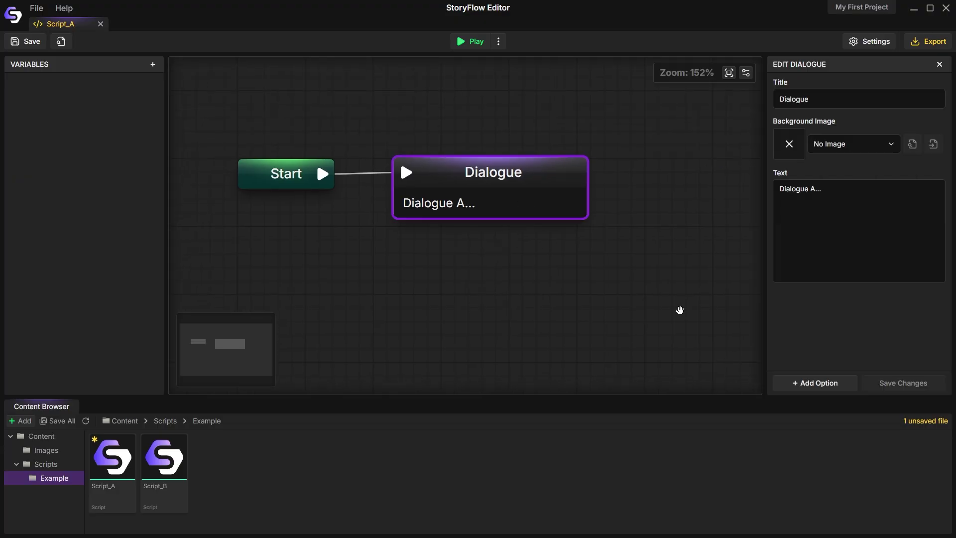
click(841, 383)
click(849, 312)
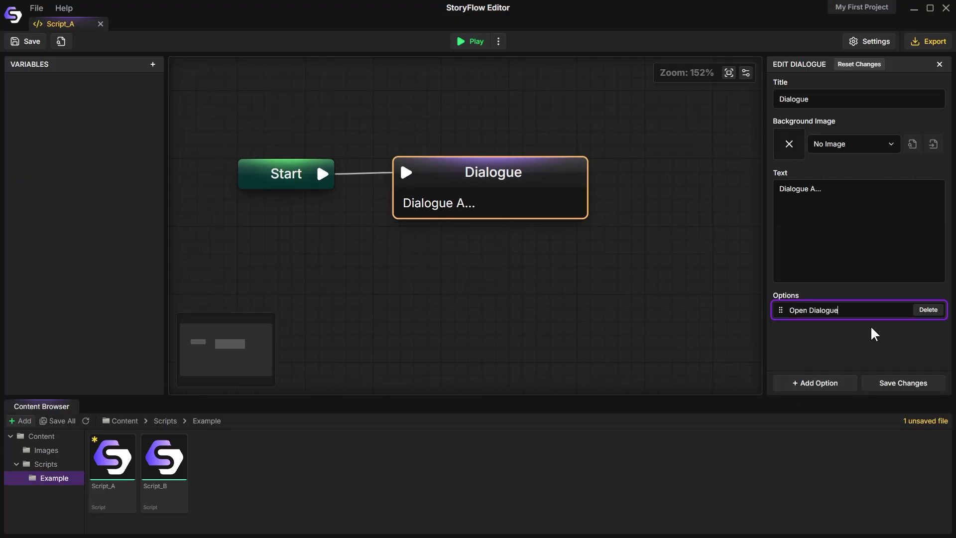
click(897, 383)
drag(676, 301, 618, 269)
click(938, 65)
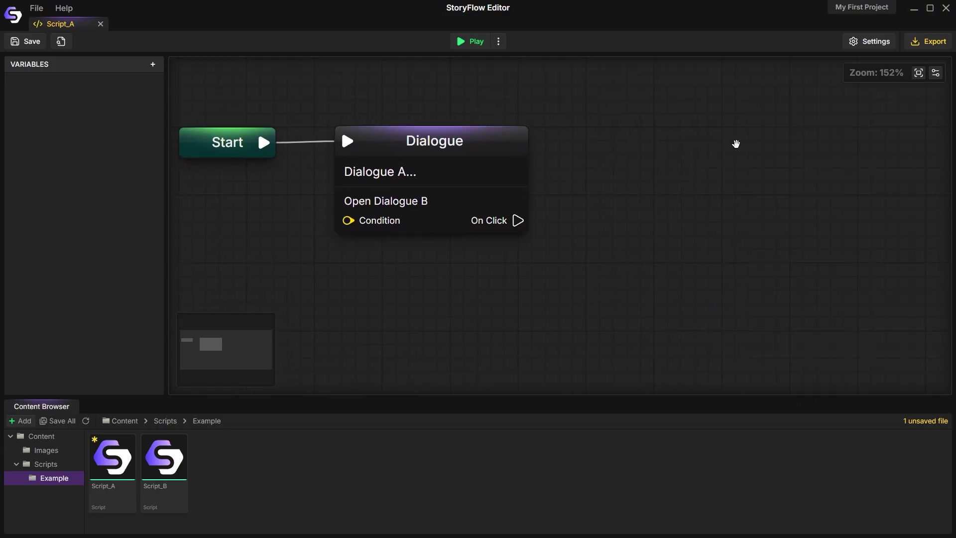
Add a Run Script node connected to the "Open Dialogue B" option's On Click output and set it to File_B
right_click(592, 207)
click(639, 291)
click(658, 260)
text(fil)
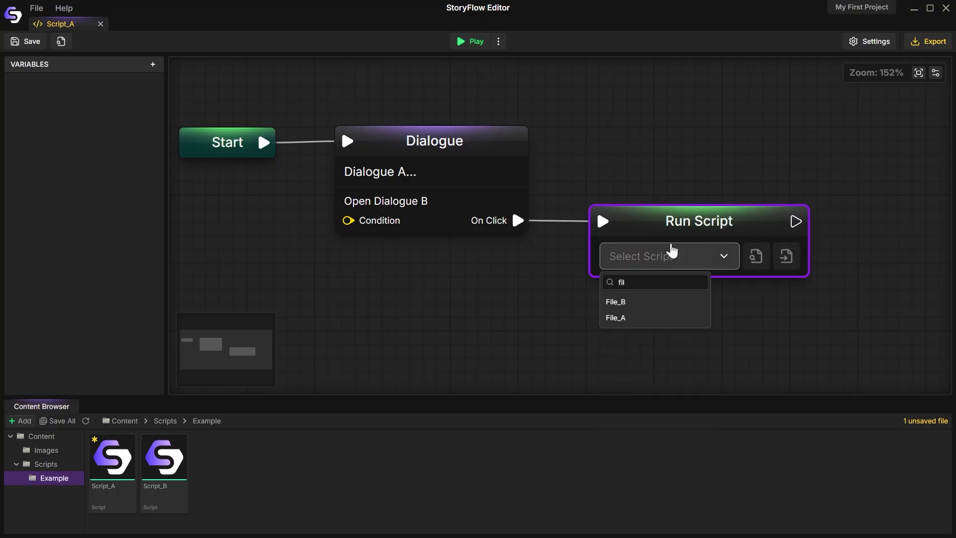
click(618, 302)
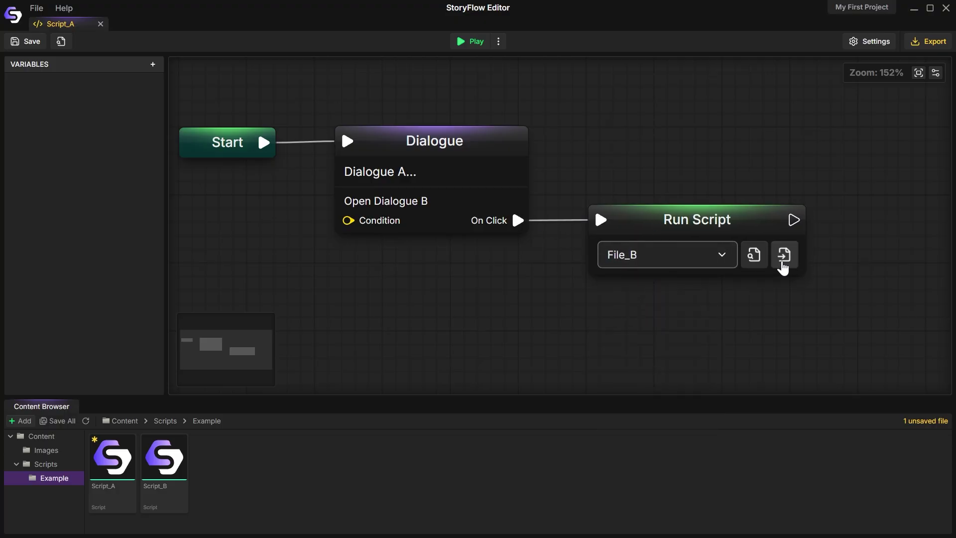
Open File_B from the Run Script node and add a Dialogue node connected to its Start node
click(785, 257)
right_click(574, 220)
click(605, 267)
drag(437, 185, 591, 241)
Give File_B's Dialogue node the image Background and the text "Dialogue B", and save the changes
drag(635, 247, 581, 193)
double_click(581, 192)
click(843, 226)
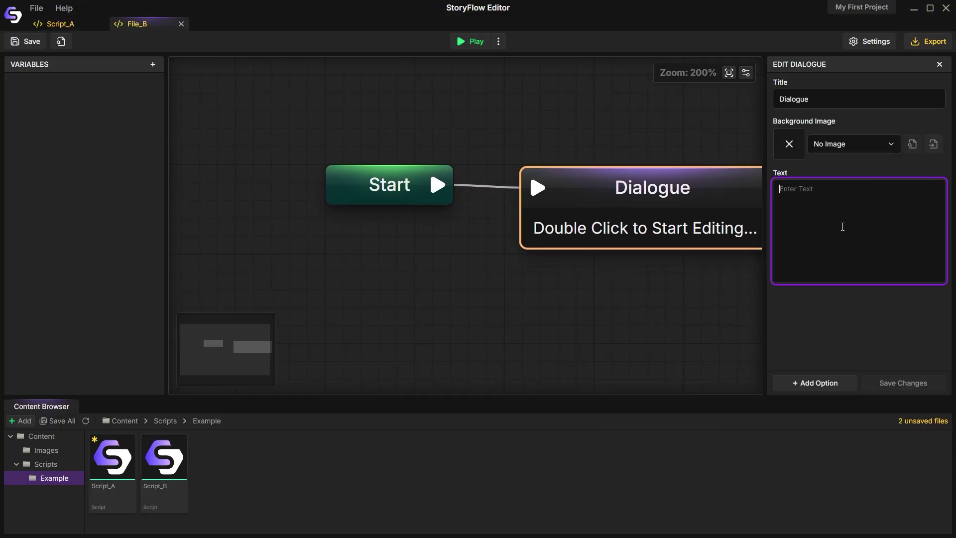
click(854, 144)
click(833, 236)
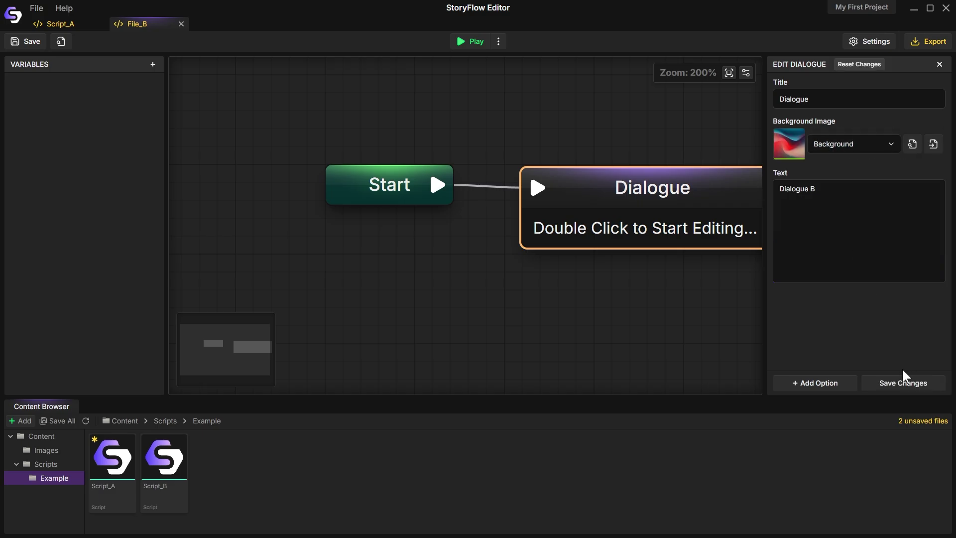
click(902, 383)
click(938, 65)
Play the story from Script_A, choose "Open Dialogue B" in the preview and close it
click(85, 24)
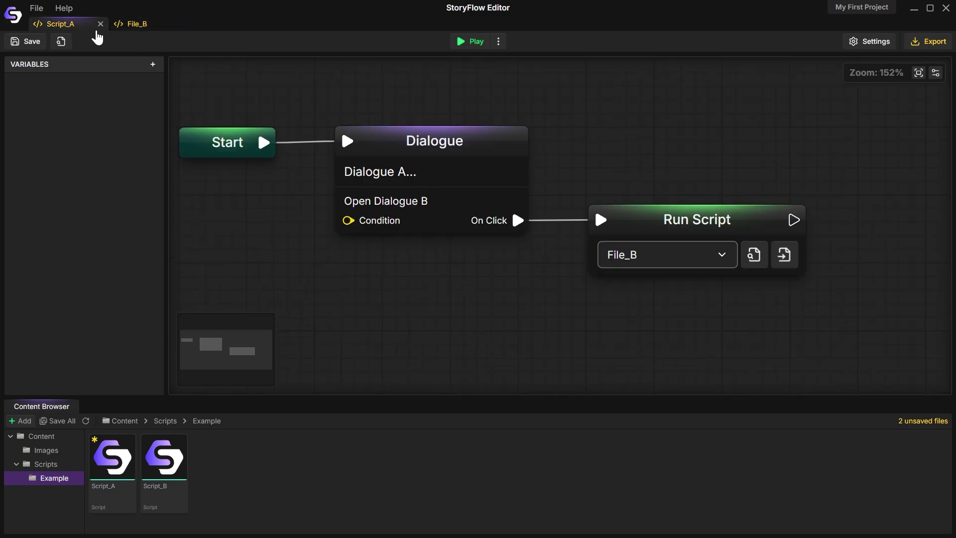
scroll(691, 126, down, 2)
drag(639, 134, 672, 131)
click(472, 48)
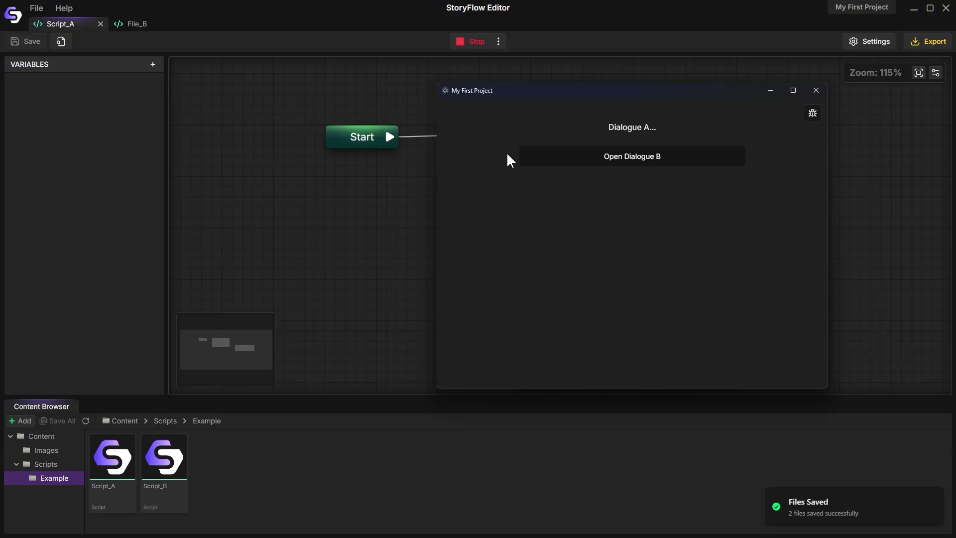
click(715, 163)
click(816, 90)
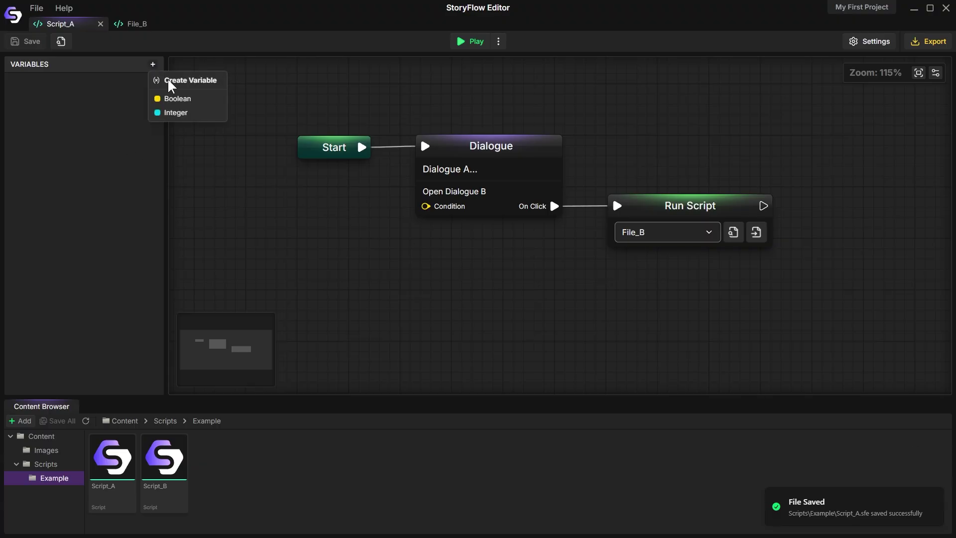
Create a Boolean variable named Variable in Script_A
click(159, 98)
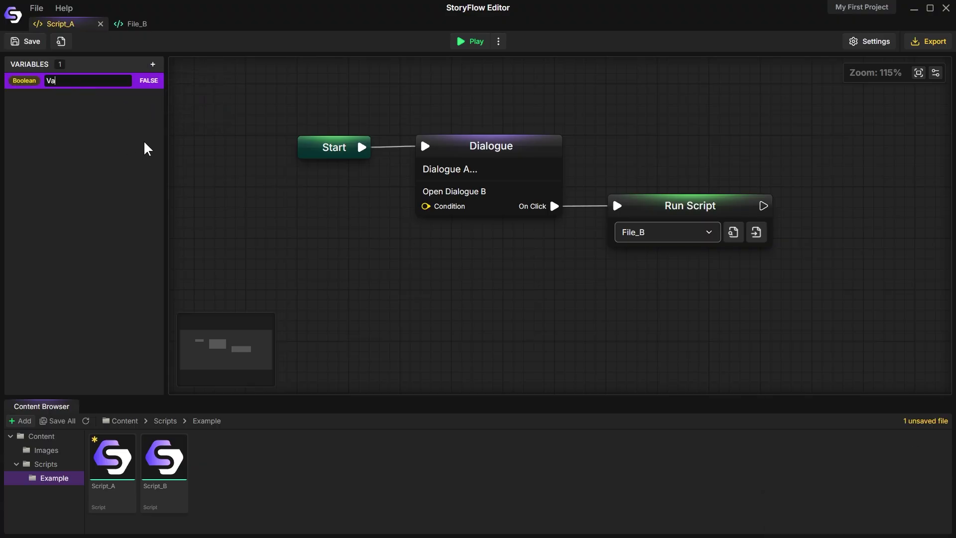
text(Variable)
key(Return)
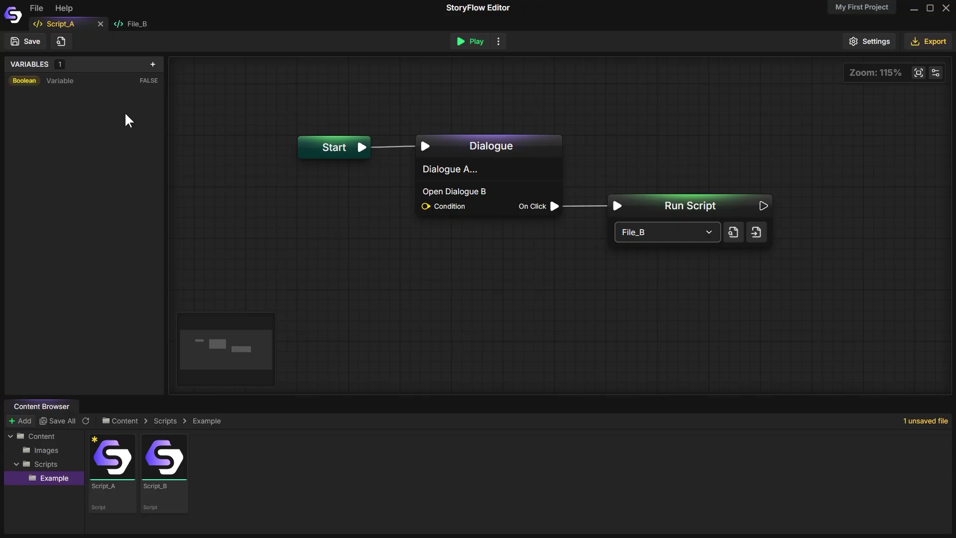
Check File_B's variable list and make Script_A's Boolean variable global
click(99, 91)
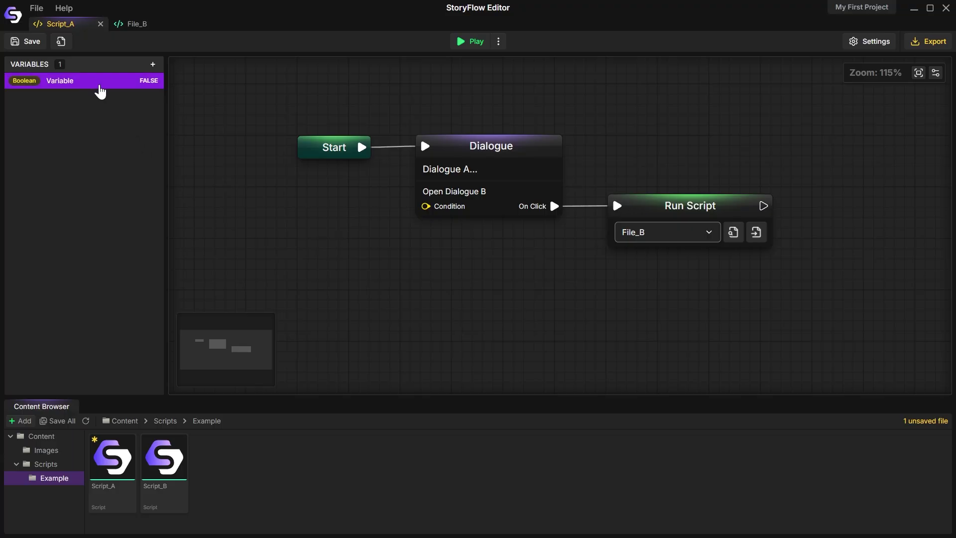
click(128, 26)
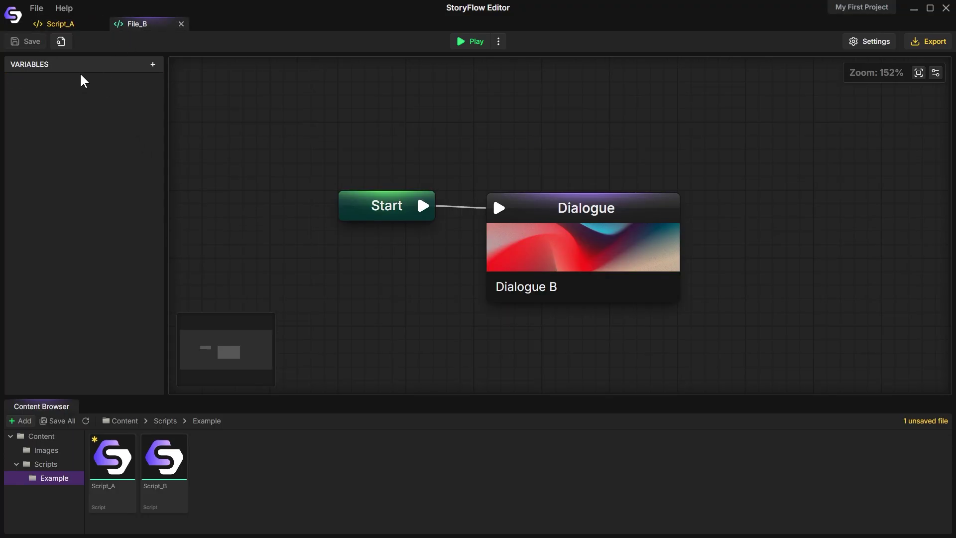
click(75, 26)
right_click(95, 83)
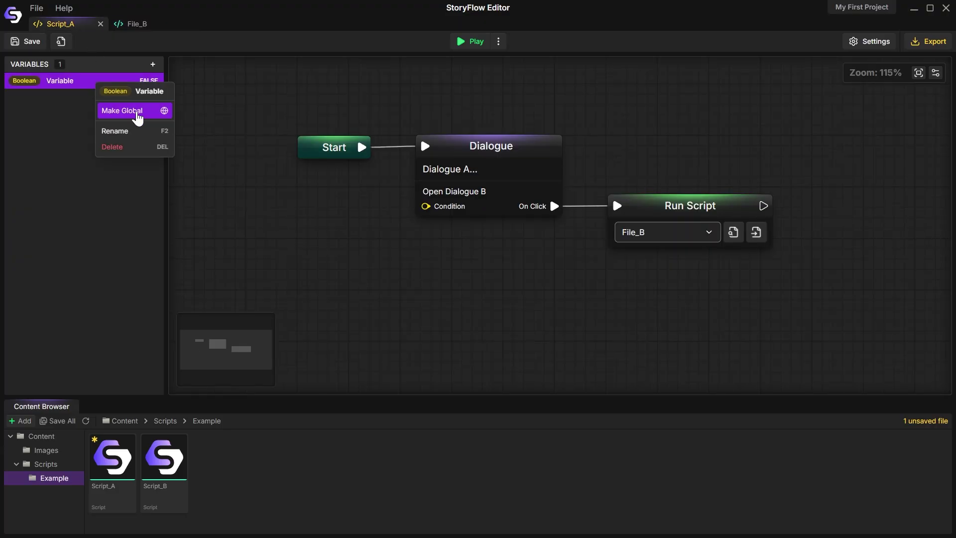
click(149, 115)
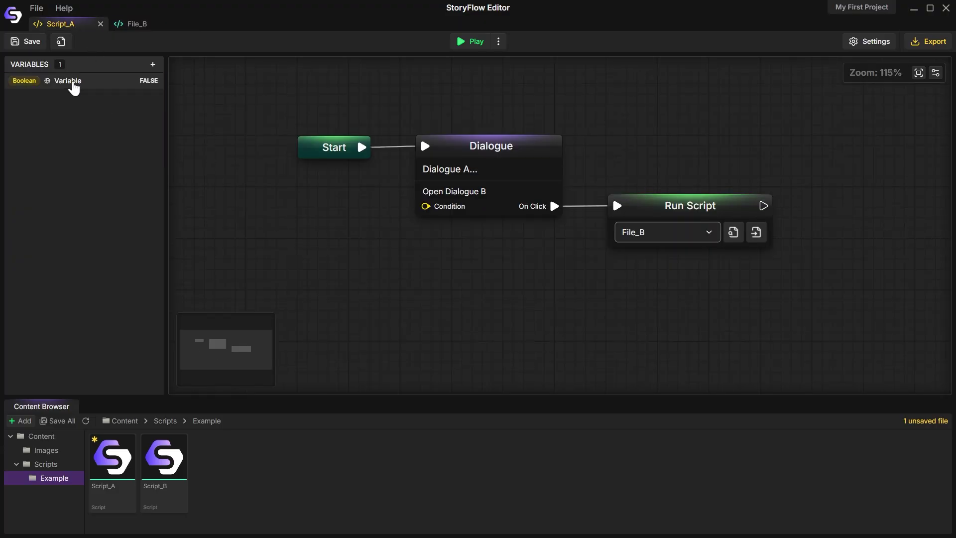
Check whether the global Boolean variable is listed in both File_B and Script_A
click(141, 25)
click(88, 25)
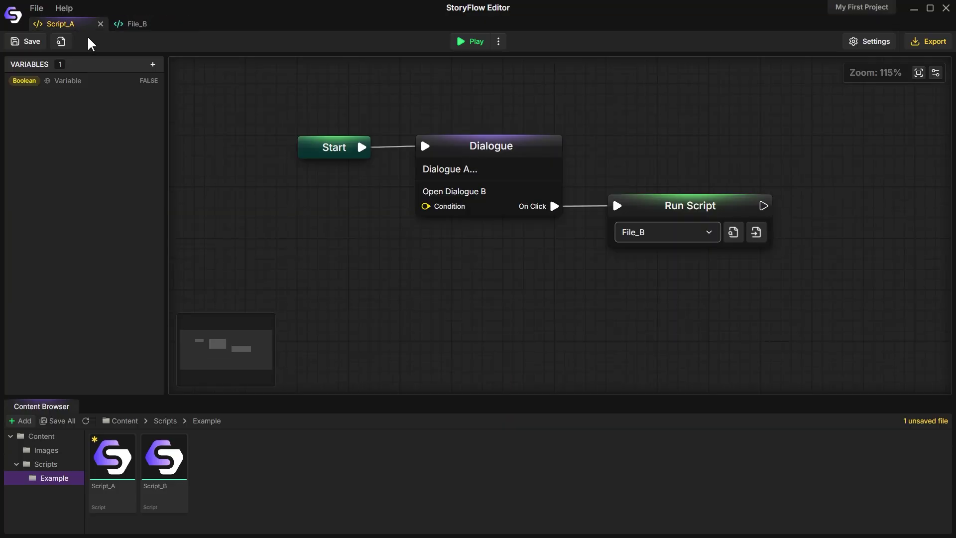
click(137, 24)
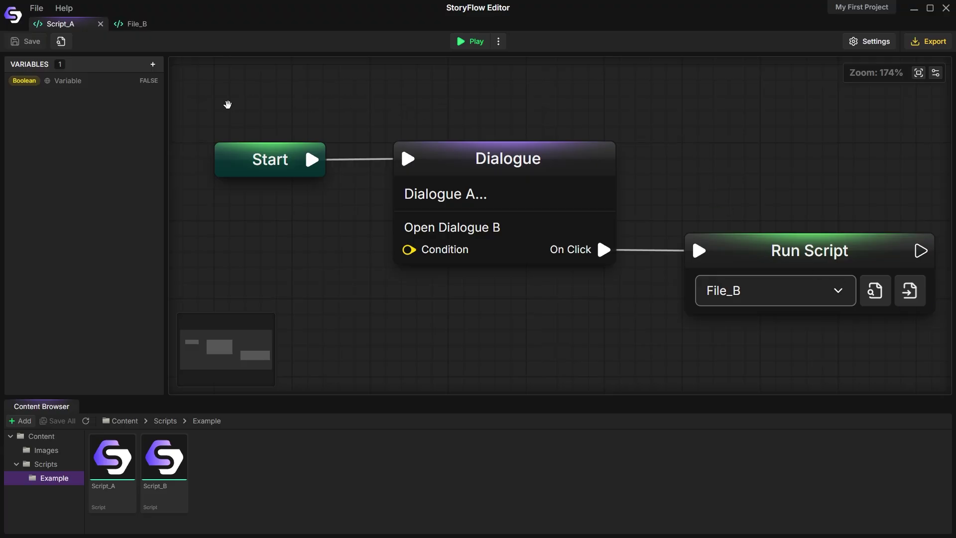
Create an Integer variable named VisitsCount in Script_A and make it global
click(153, 64)
click(169, 113)
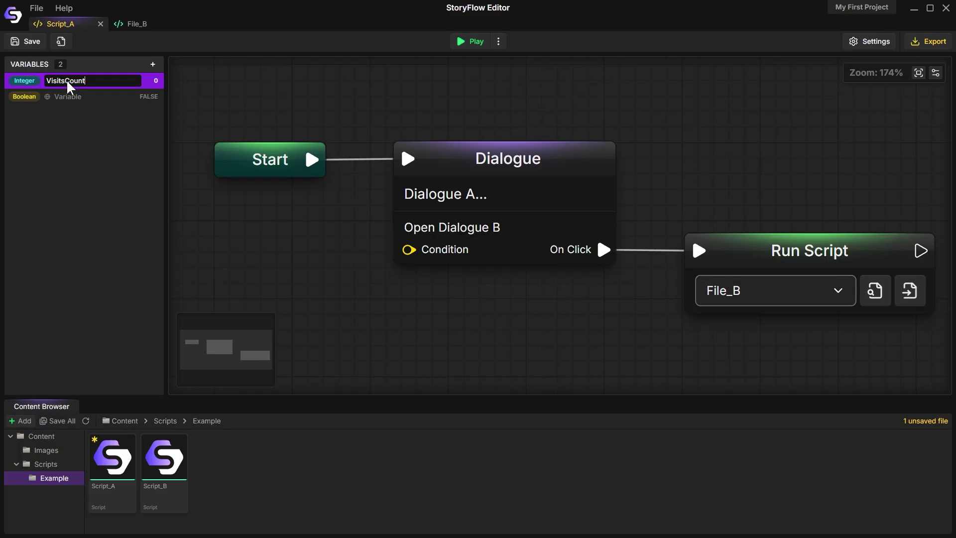
click(79, 141)
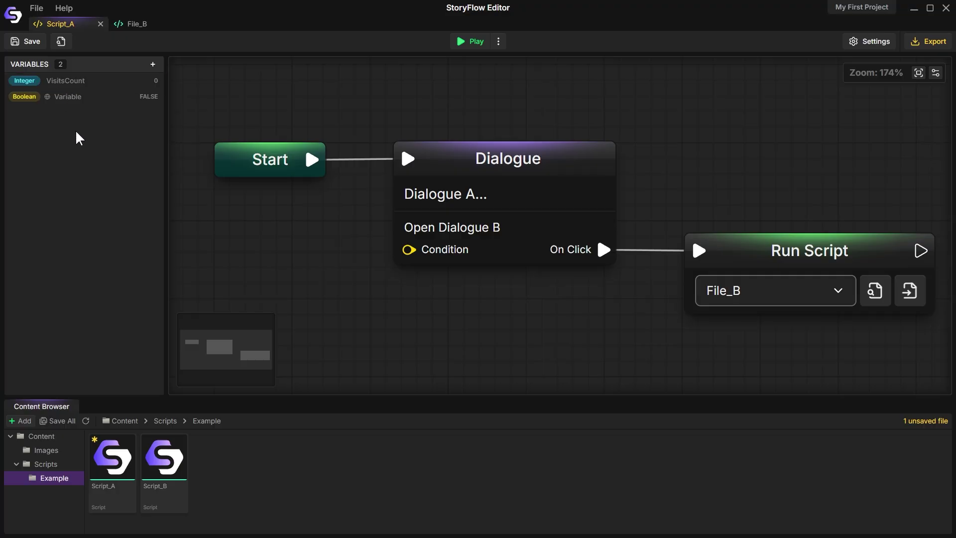
right_click(67, 82)
click(99, 109)
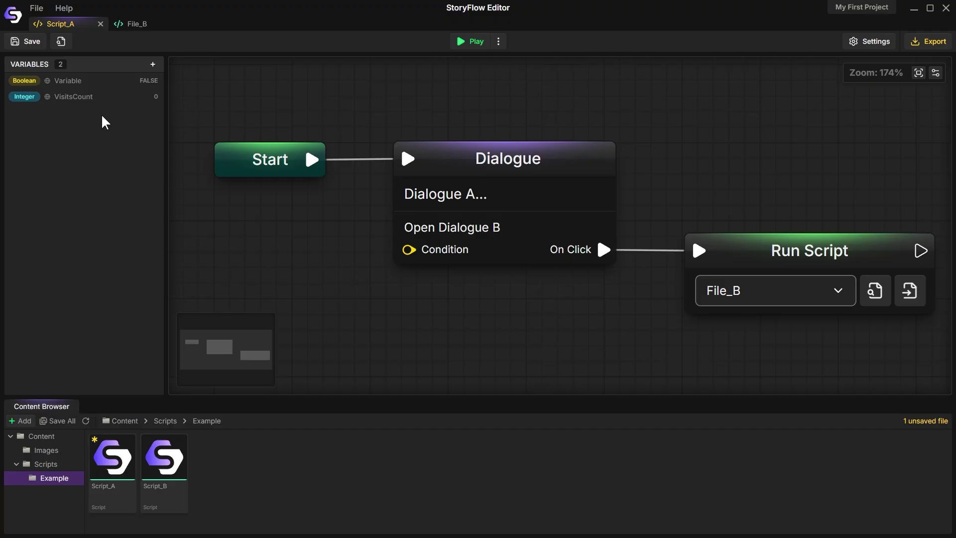
Save Script_A and place a Set VisitsCount node below the Start node
drag(283, 111, 418, 114)
scroll(316, 199, up, 2)
key(ctrl+s)
drag(430, 163, 239, 159)
drag(239, 199, 347, 199)
drag(62, 105, 339, 214)
click(399, 301)
Add a Get VisitsCount node and an integer addition (+) node beside the Set node
drag(62, 97, 293, 220)
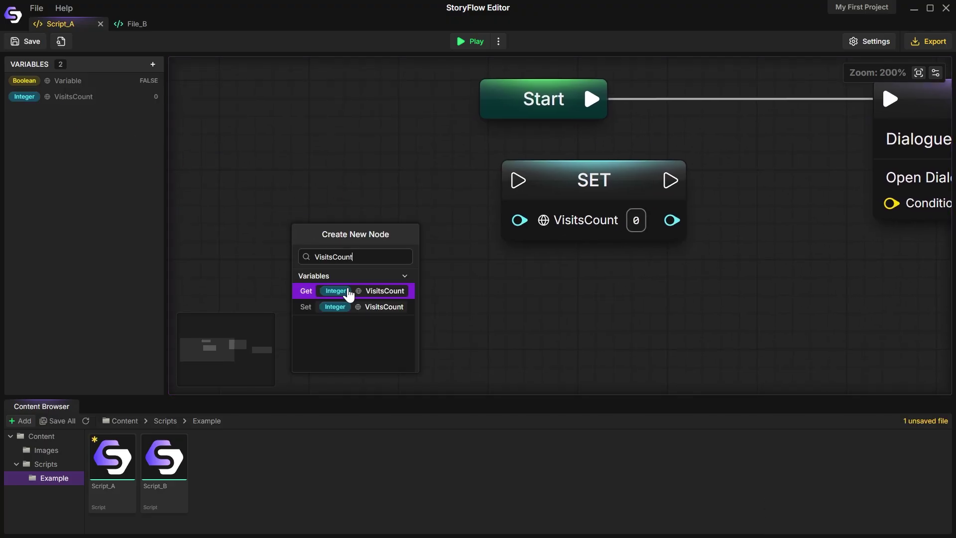
click(397, 288)
right_click(446, 257)
text(+)
click(479, 175)
Wire VisitsCount into the addition node with 1 as the second operand, and connect the sum to the Set node
drag(410, 249, 466, 272)
drag(485, 278, 443, 255)
drag(504, 302, 364, 234)
drag(453, 281, 366, 247)
drag(464, 273, 536, 274)
scroll(537, 274, down, 1)
drag(521, 238, 584, 229)
drag(665, 271, 596, 268)
Place the Set node in the flow between Start and Dialogue, tidy up the counter nodes and save Script_A
drag(615, 191, 751, 120)
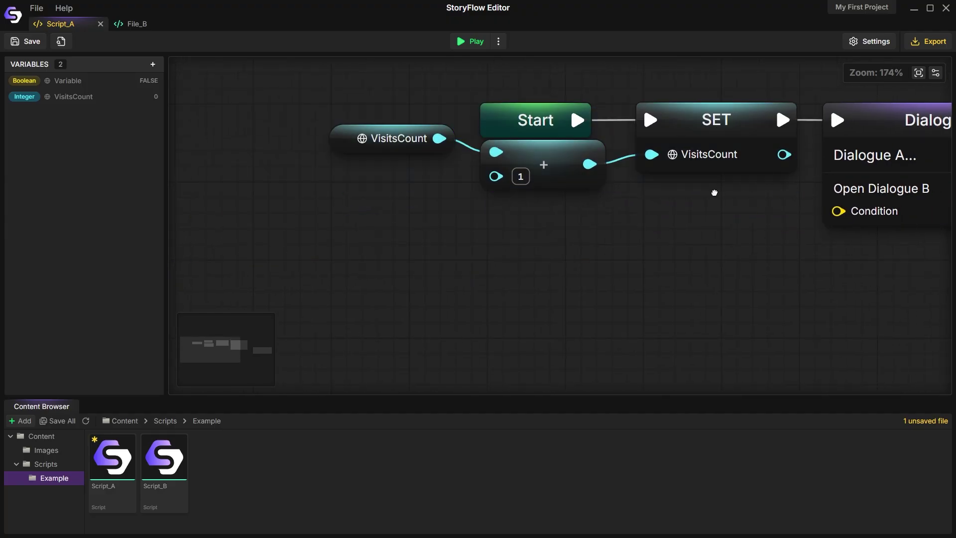
drag(355, 140, 357, 194)
click(715, 228)
drag(715, 229, 458, 220)
scroll(459, 220, down, 4)
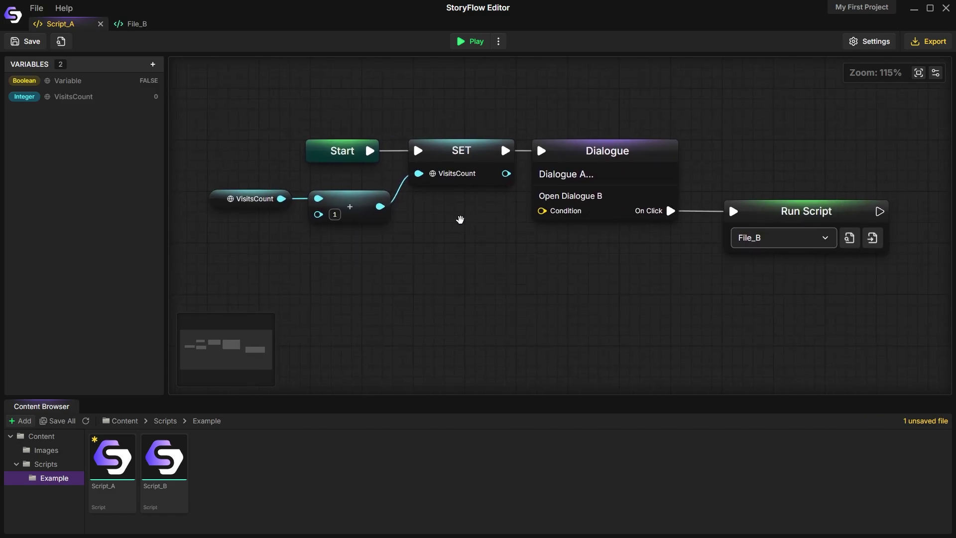
key(ctrl+s)
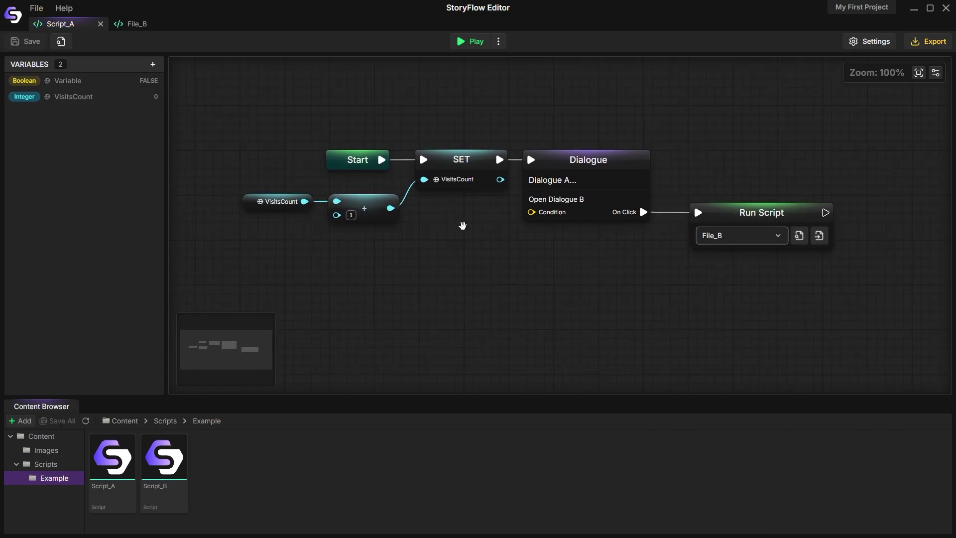
Copy the VisitsCount, addition and Set nodes in Script_A
click(298, 199)
ctrl+click(366, 202)
ctrl+click(454, 164)
key(ctrl+c)
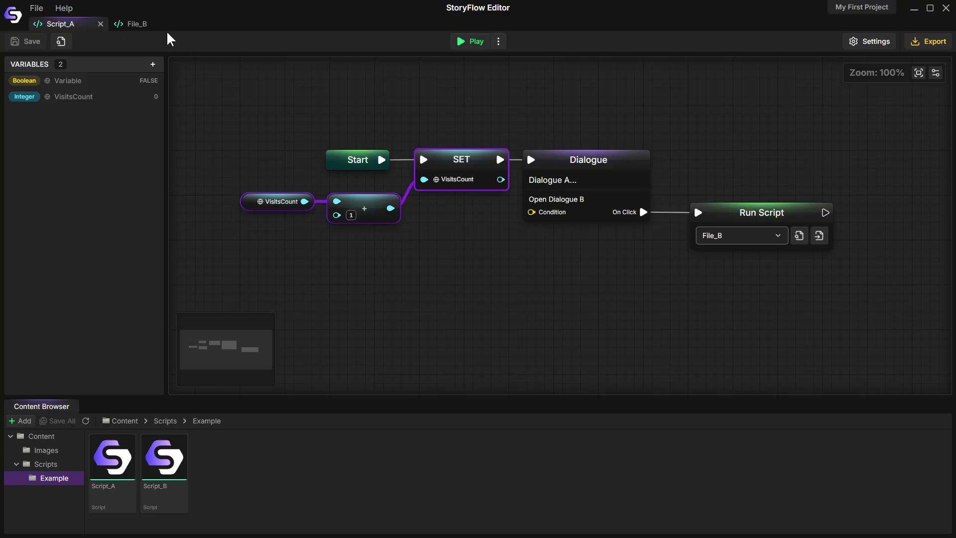
Paste the copied counter nodes into File_B and place the Set node in the flow between Start and Dialogue
click(145, 24)
drag(448, 134, 702, 143)
drag(595, 172, 402, 171)
key(ctrl+v)
drag(749, 279, 570, 203)
click(568, 239)
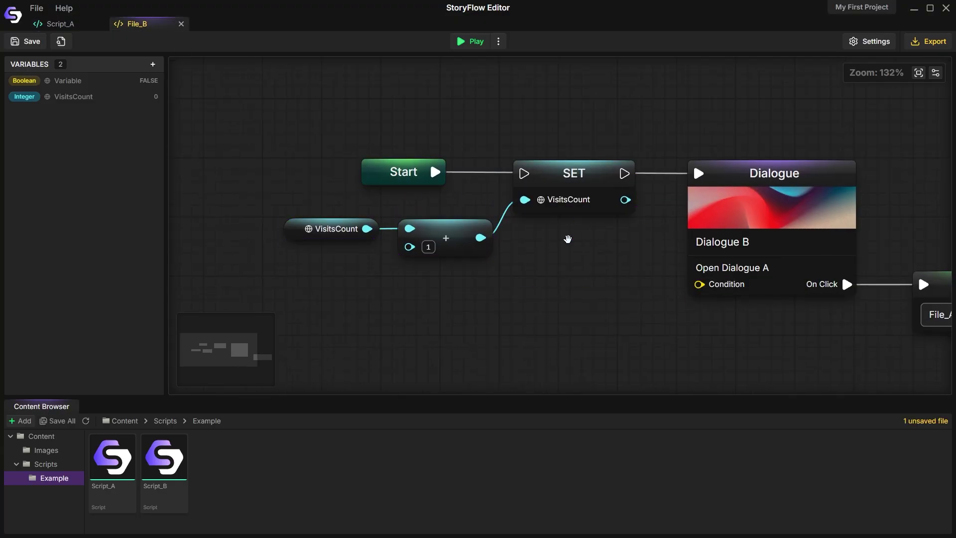
Delete the pasted counter nodes from File_B and save the file
drag(338, 214, 574, 202)
key(Delete)
key(ctrl+s)
Delete the VisitsCount, addition and Set nodes from Script_A and save the script
click(60, 24)
click(291, 200)
ctrl+click(374, 217)
ctrl+click(461, 175)
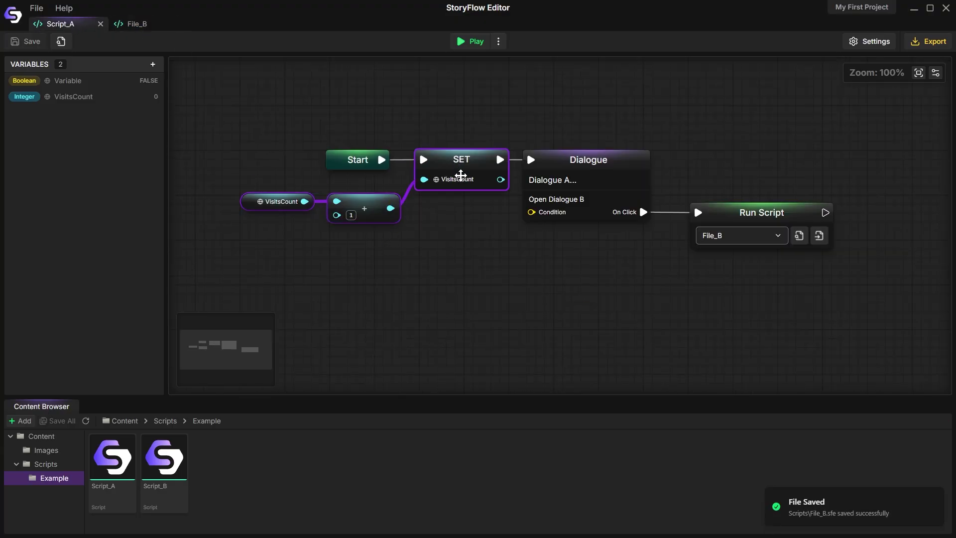
key(Delete)
key(ctrl+s)
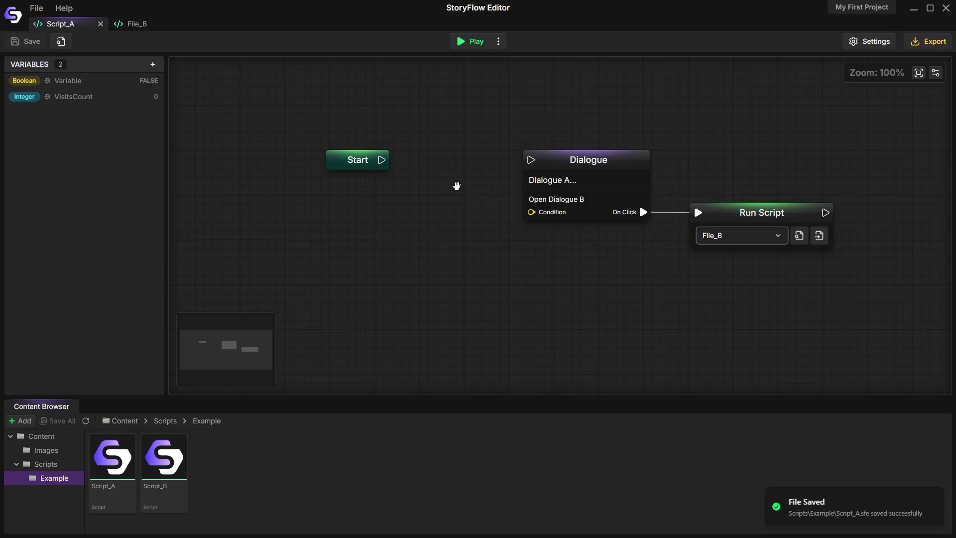
Create a new script named IncrementVisits in the Example folder and open it
right_click(269, 463)
click(315, 491)
text(IncrementVisits)
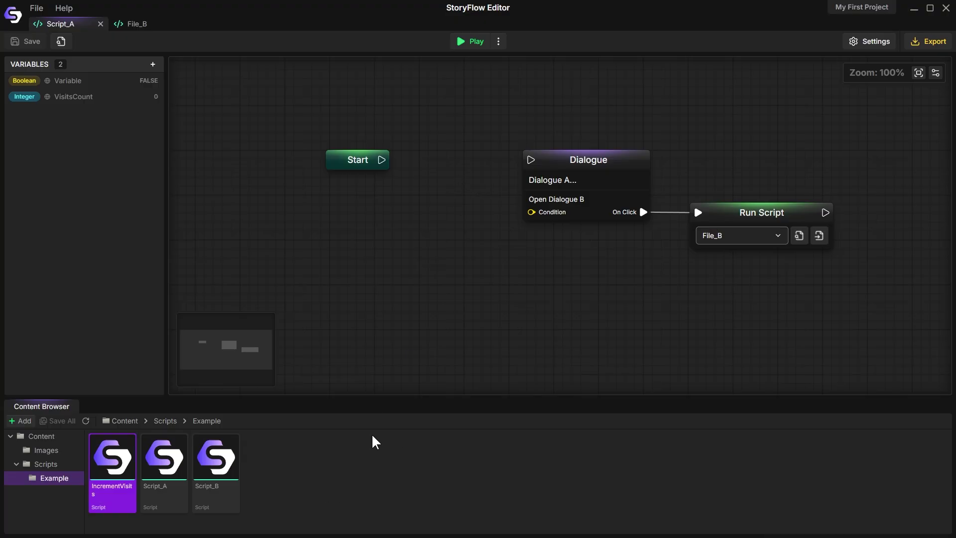
double_click(112, 449)
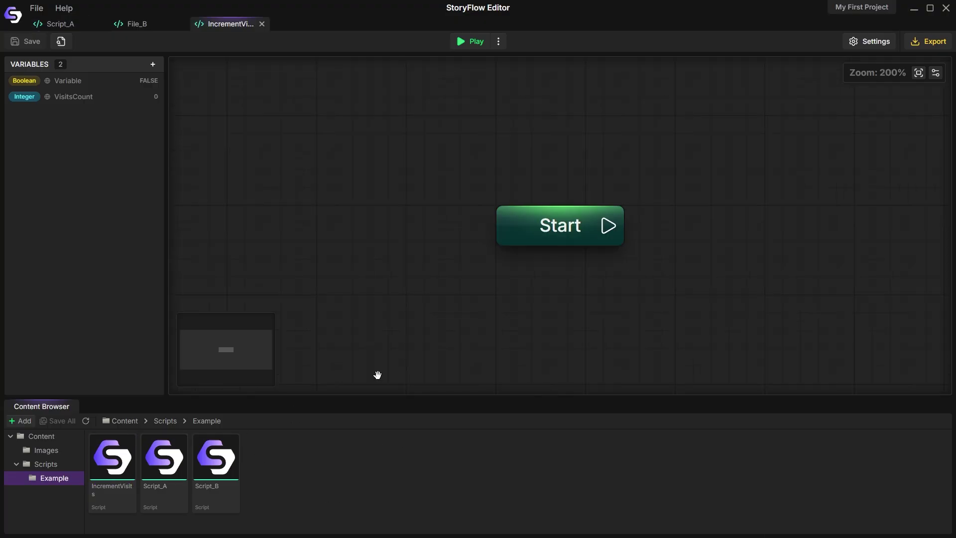
Paste the counter nodes into IncrementVisits and connect Start to the Set VisitsCount node
drag(665, 280, 474, 235)
key(ctrl+v)
drag(882, 270, 562, 192)
drag(417, 180, 521, 182)
Add an End node after the Set VisitsCount node, connect the two and save IncrementVisits
right_click(786, 199)
text(end)
click(817, 272)
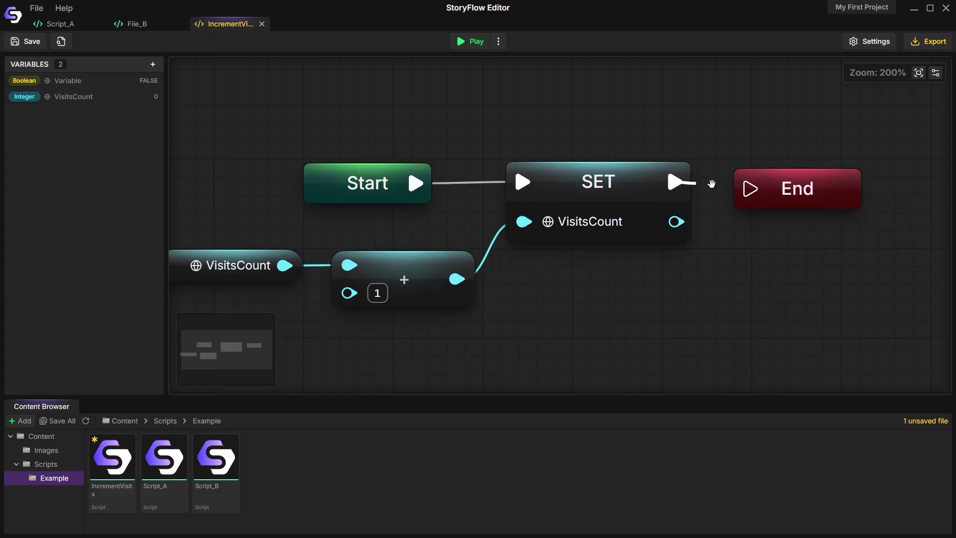
scroll(737, 220, down, 3)
key(ctrl+s)
Add a Run Script node in Script_A and choose IncrementVisits as its script
key(ctrl+Tab)
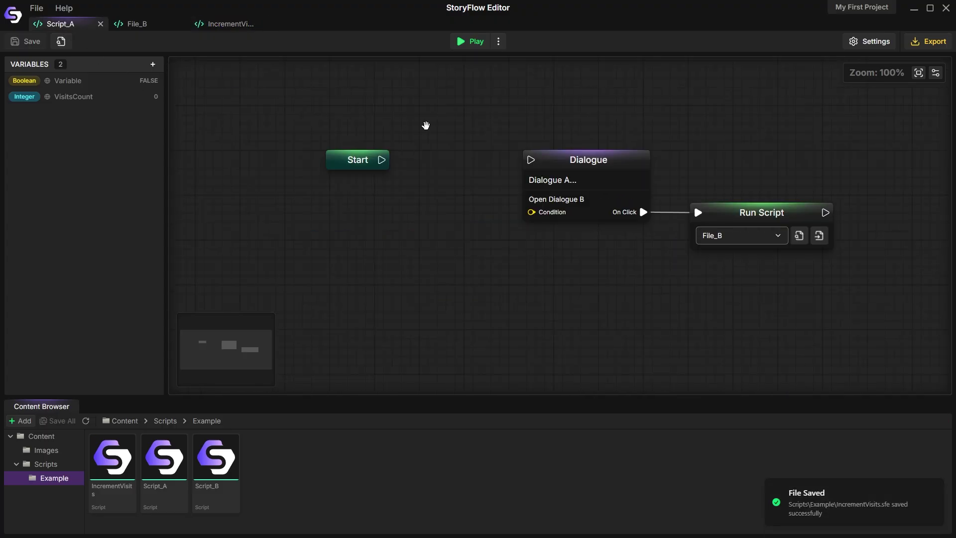
scroll(448, 214, up, 3)
right_click(449, 220)
text(run s)
click(511, 289)
click(515, 261)
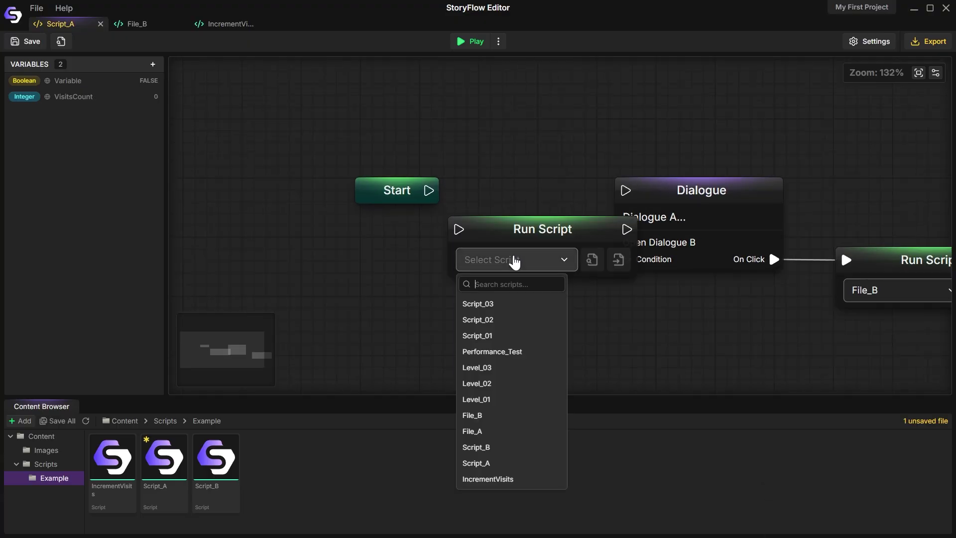
text(in)
click(517, 301)
Arrange the IncrementVisits Run Script node between Start and Dialogue and wire it into the flow
drag(417, 197, 355, 217)
drag(525, 235, 463, 220)
drag(366, 211, 398, 213)
drag(450, 216, 461, 213)
drag(577, 211, 618, 195)
drag(349, 187, 516, 277)
drag(498, 210, 489, 191)
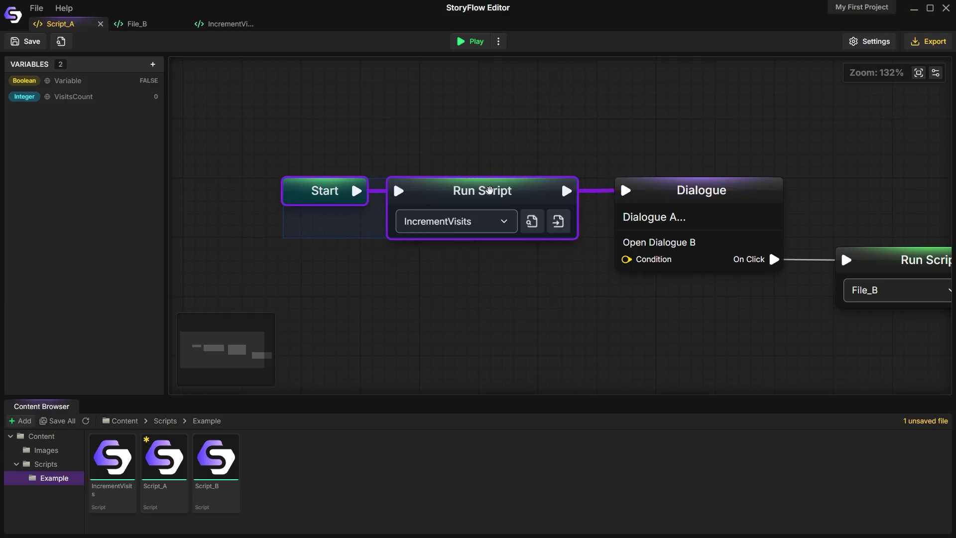
drag(571, 149, 532, 154)
Copy the IncrementVisits Run Script node into File_B and place it in the flow after Start
click(411, 181)
key(ctrl+c)
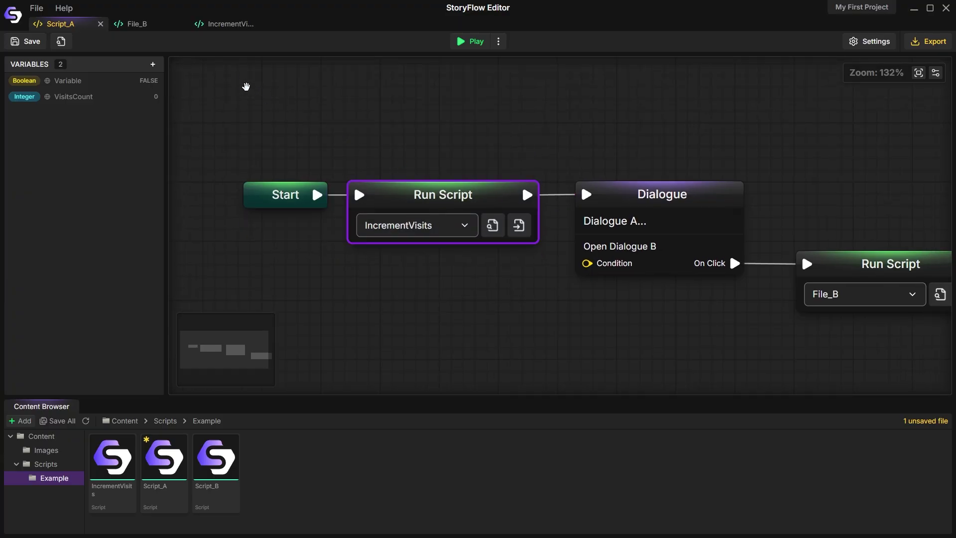
click(137, 24)
key(ctrl+v)
drag(577, 229, 514, 184)
drag(436, 176, 422, 176)
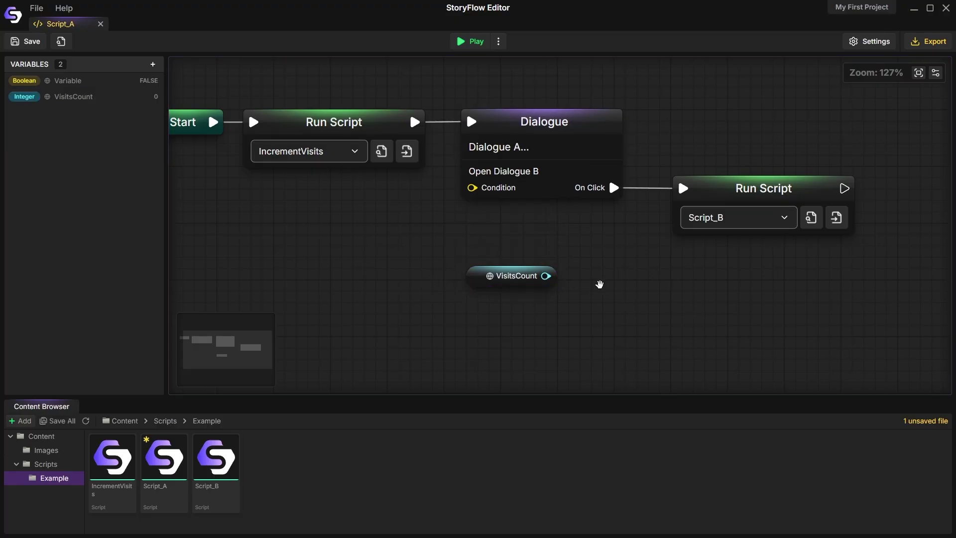
Add an integer >= node in Script_A that compares VisitsCount with 10
right_click(599, 284)
text(>)
click(646, 220)
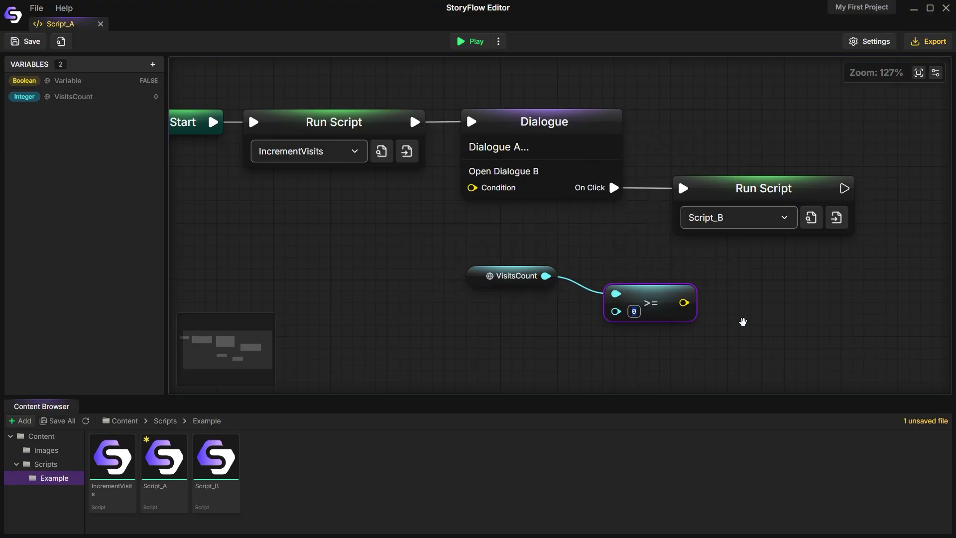
drag(770, 312, 787, 252)
Add a Boolean variable named CompletedQuest to Script_A
click(152, 64)
double_click(67, 78)
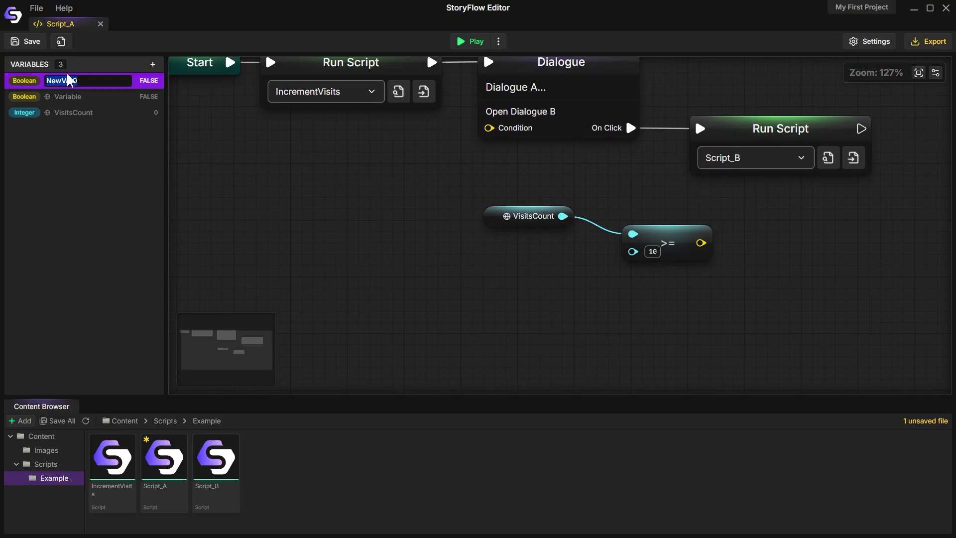
text(CompletedQuest)
key(Return)
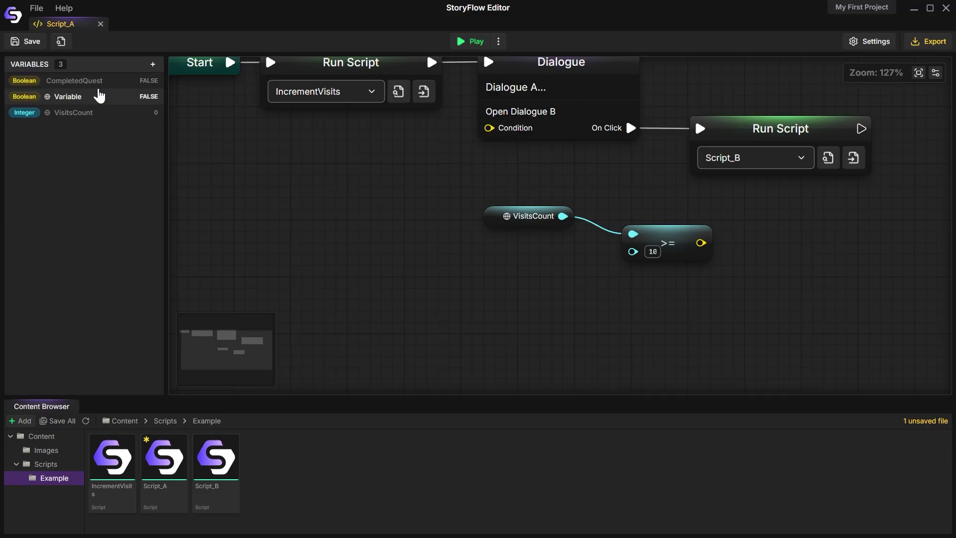
Add a Get CompletedQuest node and an AND node that combines it with the >= comparison
drag(95, 80, 508, 284)
click(572, 199)
drag(570, 296, 542, 297)
right_click(648, 306)
text(an)
click(663, 255)
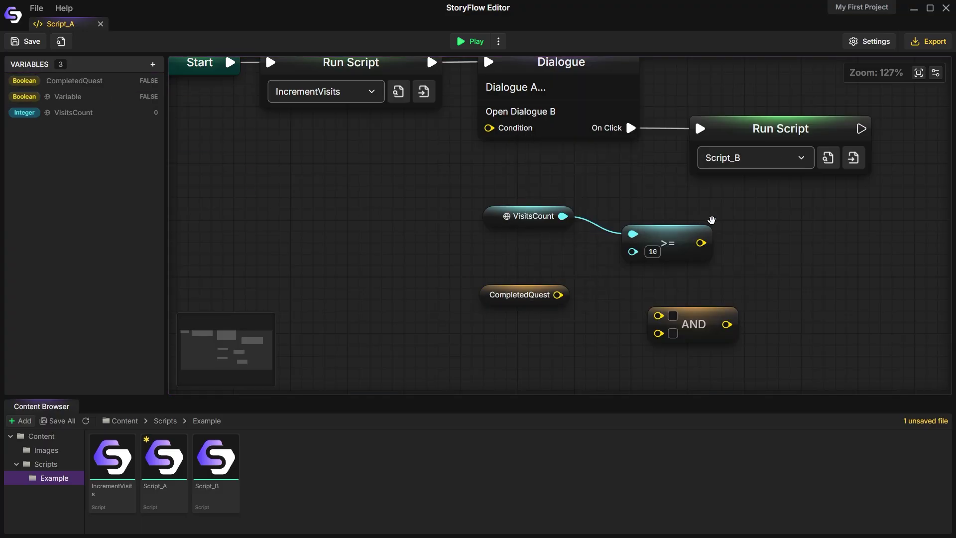
drag(695, 325, 772, 286)
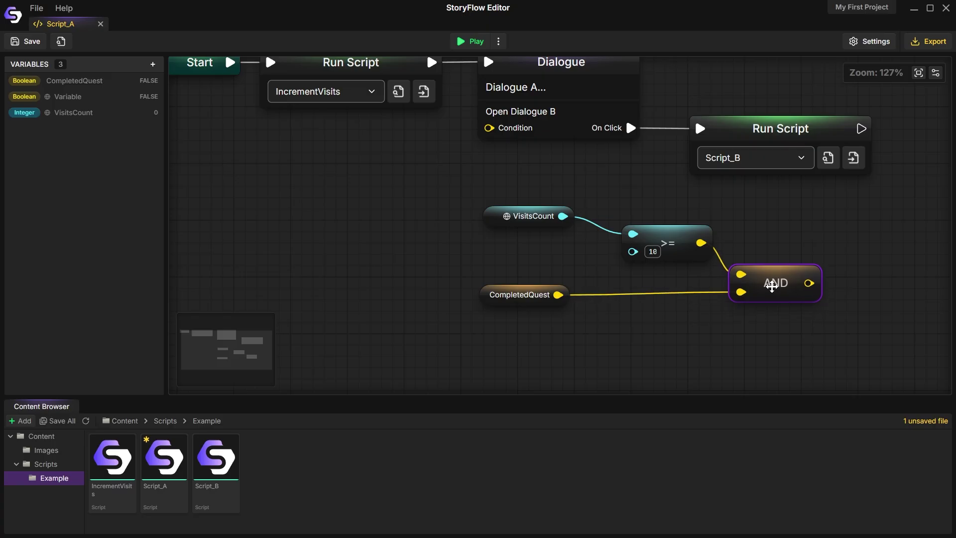
Add a Branch node beside the AND node
drag(815, 216, 705, 230)
scroll(705, 229, down, 4)
right_click(737, 230)
text(b)
click(752, 302)
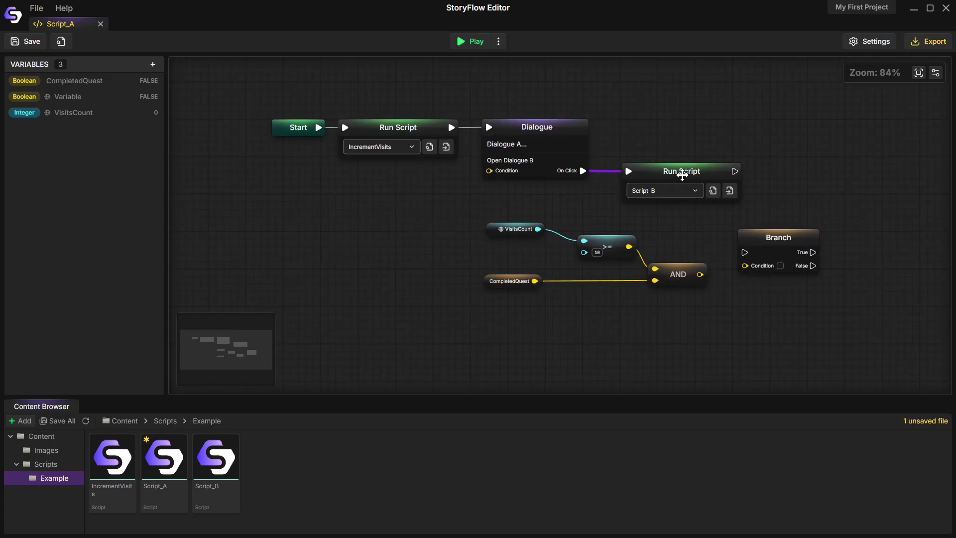
Move the Script_B Run Script node aside and wire Open Dialogue B's On Click and the AND result into the Branch node
drag(665, 174, 781, 133)
drag(629, 191, 746, 253)
drag(772, 244, 769, 250)
drag(701, 274, 743, 272)
drag(773, 294, 753, 292)
Add a Dialogue node on the Branch's True output and set its text to "Dialogue 1"
scroll(797, 269, up, 3)
drag(797, 253, 829, 204)
right_click(774, 252)
click(808, 175)
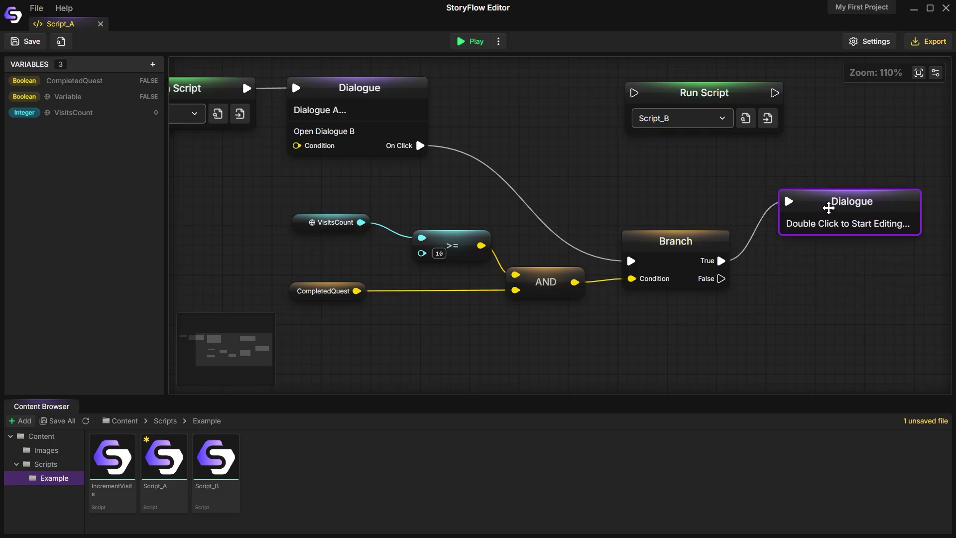
double_click(828, 205)
drag(704, 339, 488, 284)
scroll(488, 284, down, 1)
click(908, 379)
Duplicate the Dialogue 1 node as "Dialogue 2" on the Branch's False output and save Script_A
key(ctrl+v)
drag(637, 260, 607, 247)
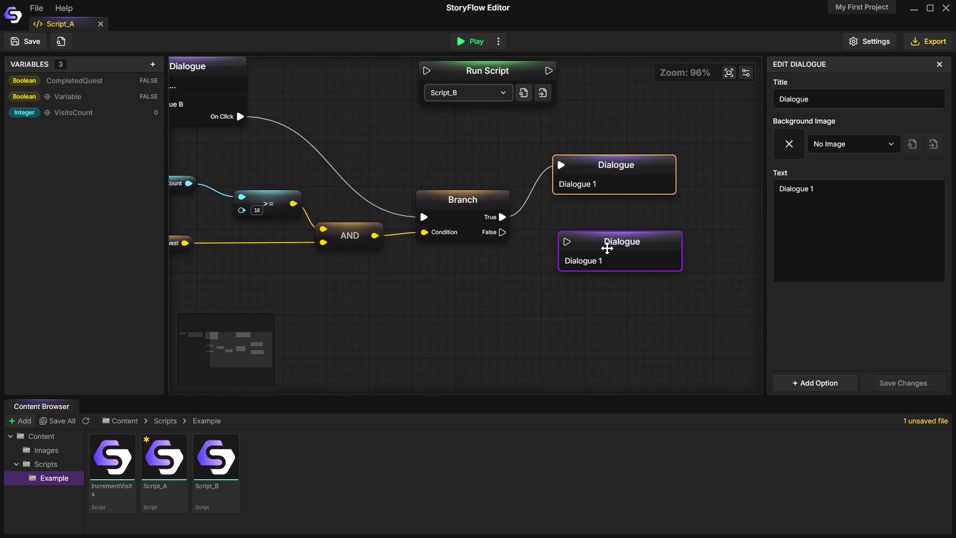
double_click(607, 248)
click(866, 247)
click(891, 386)
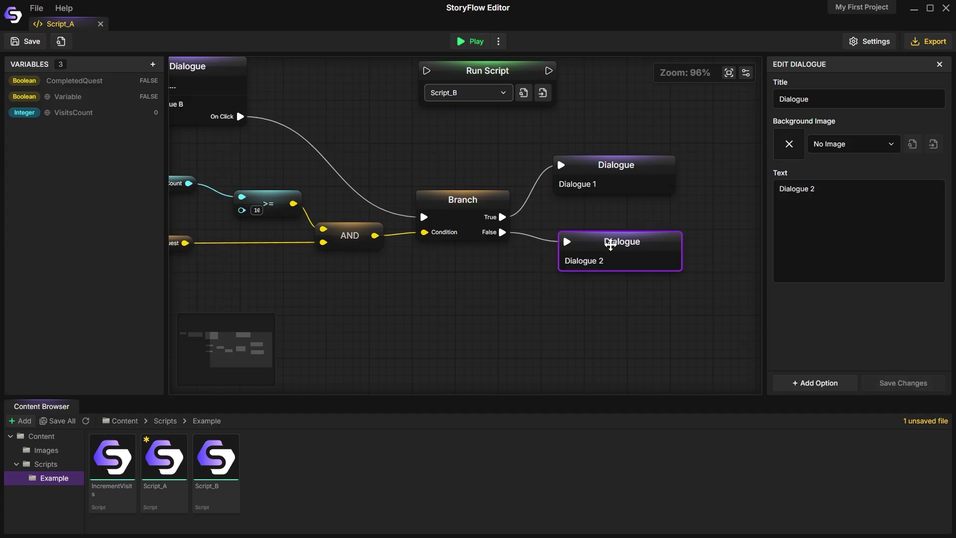
drag(610, 244, 598, 236)
click(730, 215)
scroll(731, 215, down, 1)
key(ctrl+s)
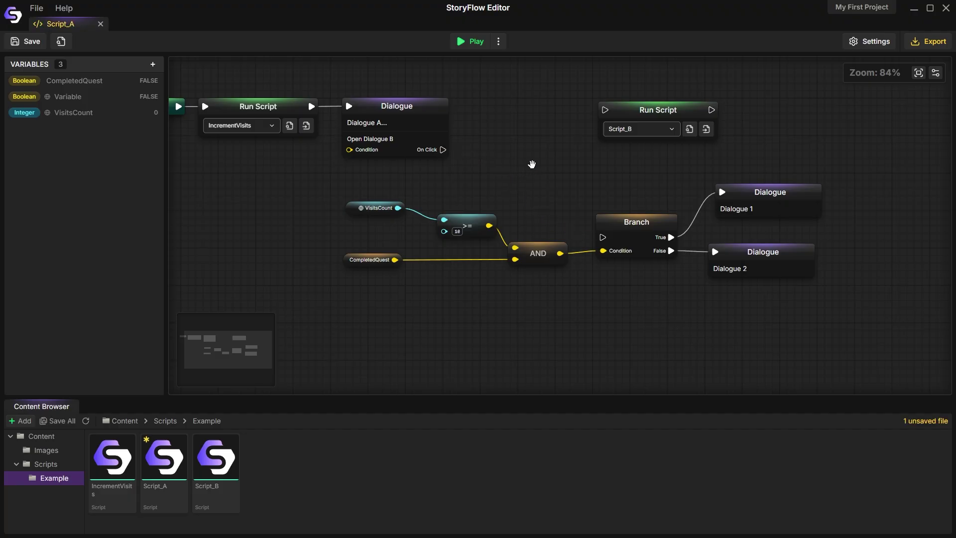
Connect Open Dialogue B's On Click to the Script_B Run Script node and play the project
drag(529, 167, 642, 211)
drag(556, 193, 718, 153)
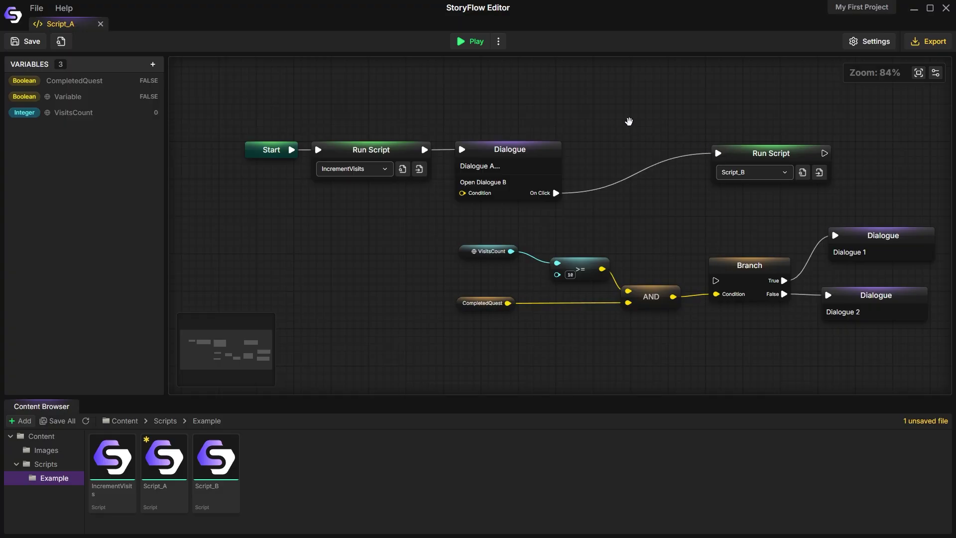
click(467, 42)
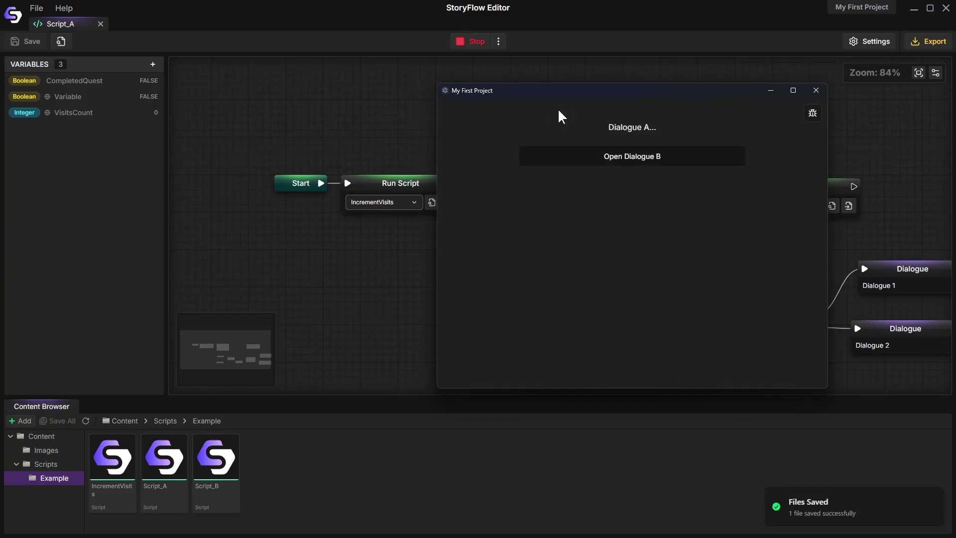
Open the Runtime Debugger and switch repeatedly between dialogues A and B to check the VisitsCount variable
click(813, 113)
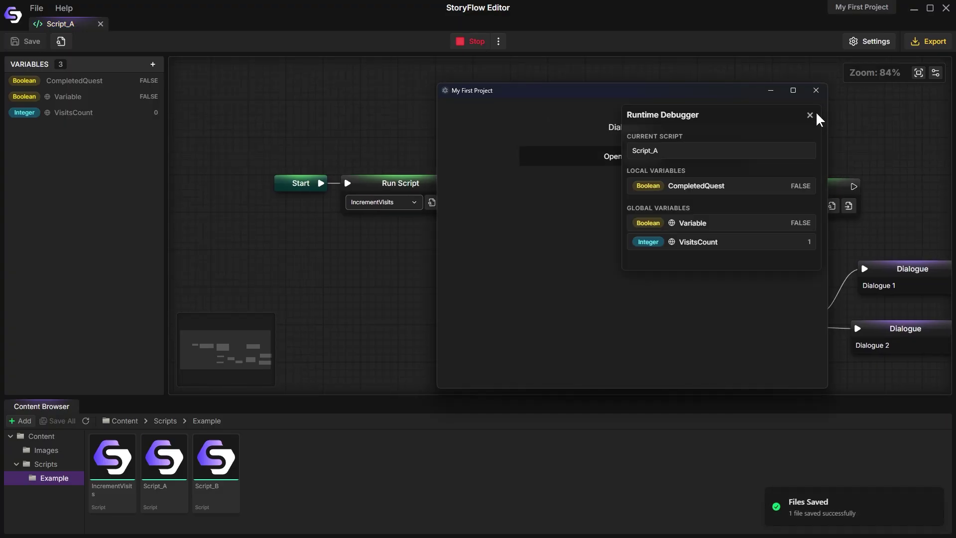
click(553, 164)
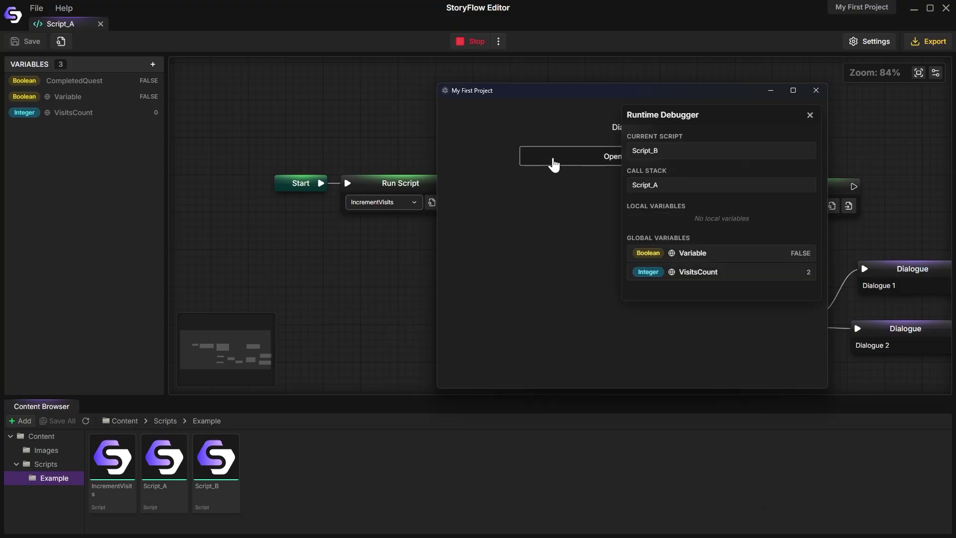
click(553, 163)
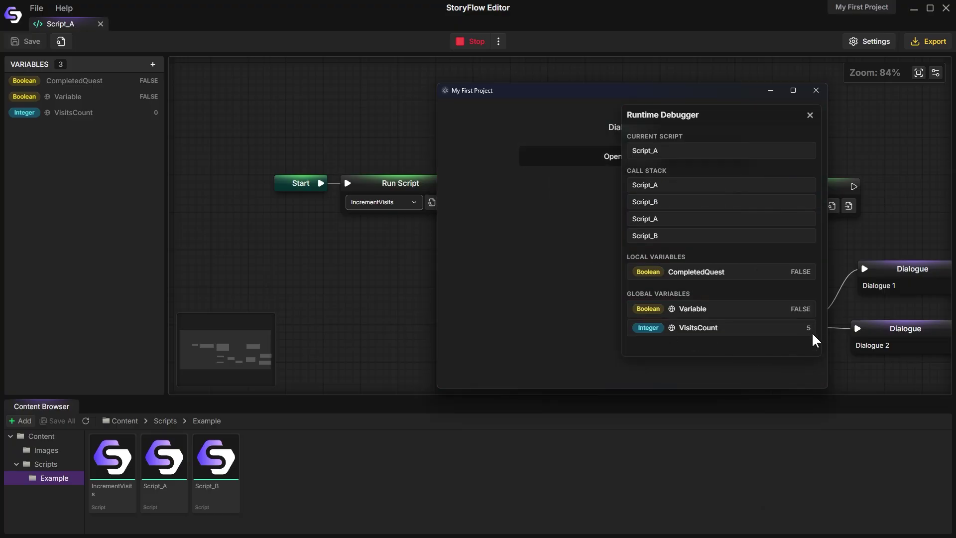
click(555, 156)
click(555, 156)
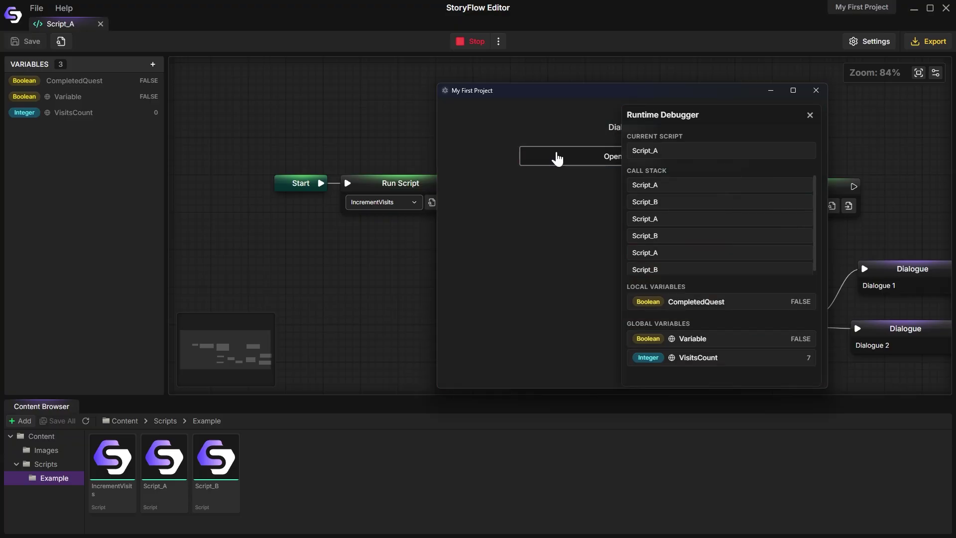
click(555, 155)
click(615, 157)
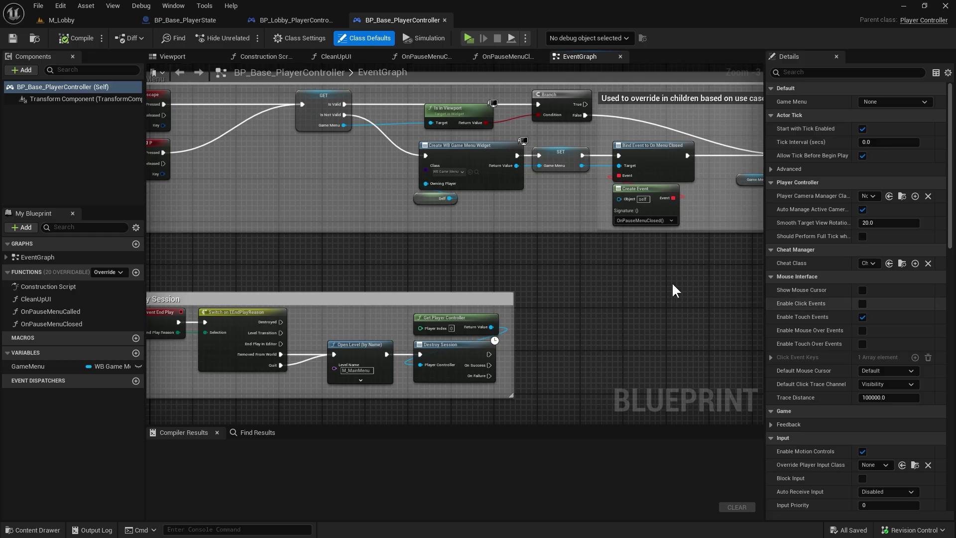
drag(655, 277, 763, 331)
scroll(554, 271, up, 3)
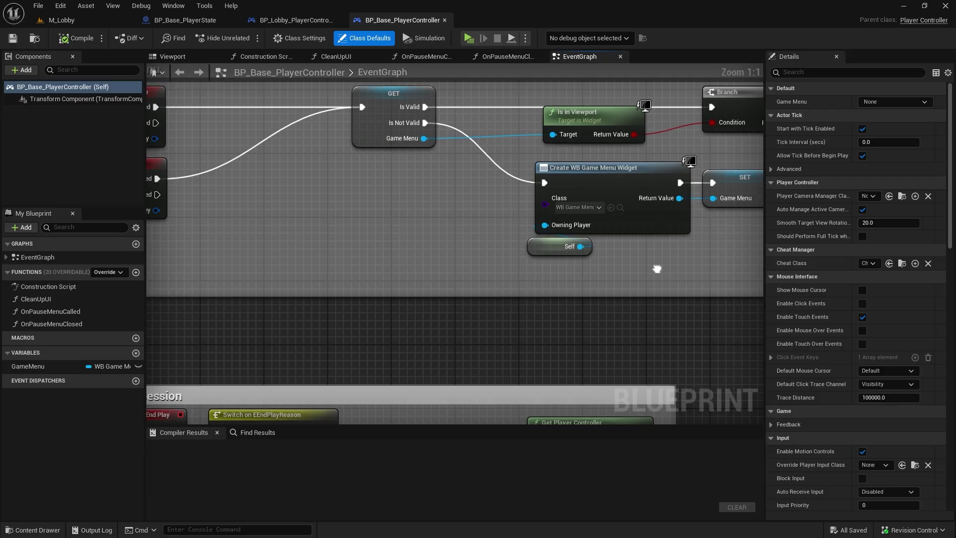
scroll(556, 277, down, 3)
drag(413, 335, 598, 244)
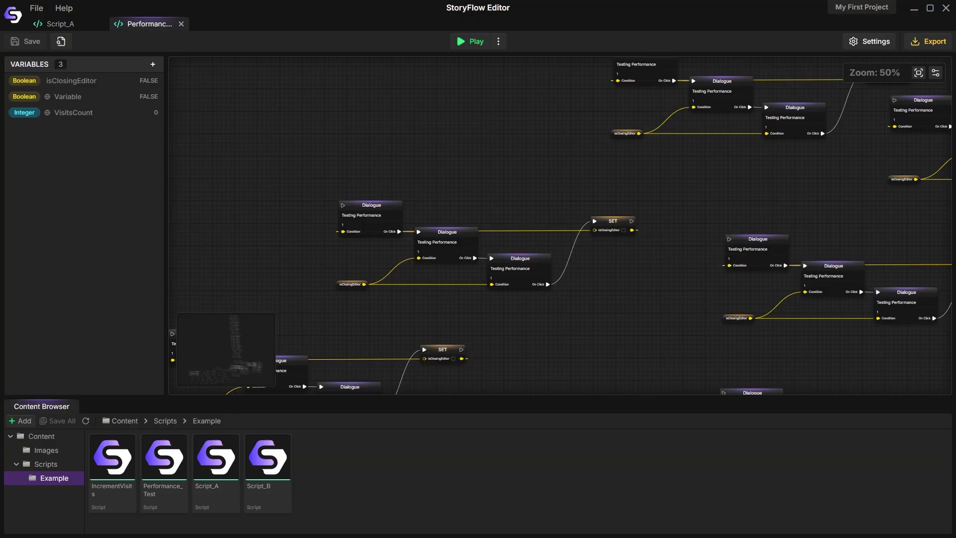
Copy a group of three Dialogue nodes with its isClosingEditor and SET nodes in Performance_Test, and paste it into empty space
drag(631, 331, 557, 302)
mouse_move(760, 335)
mouse_down()
mouse_move(681, 310)
mouse_move(636, 276)
mouse_move(491, 235)
mouse_move(453, 235)
mouse_move(583, 299)
mouse_move(752, 323)
mouse_up()
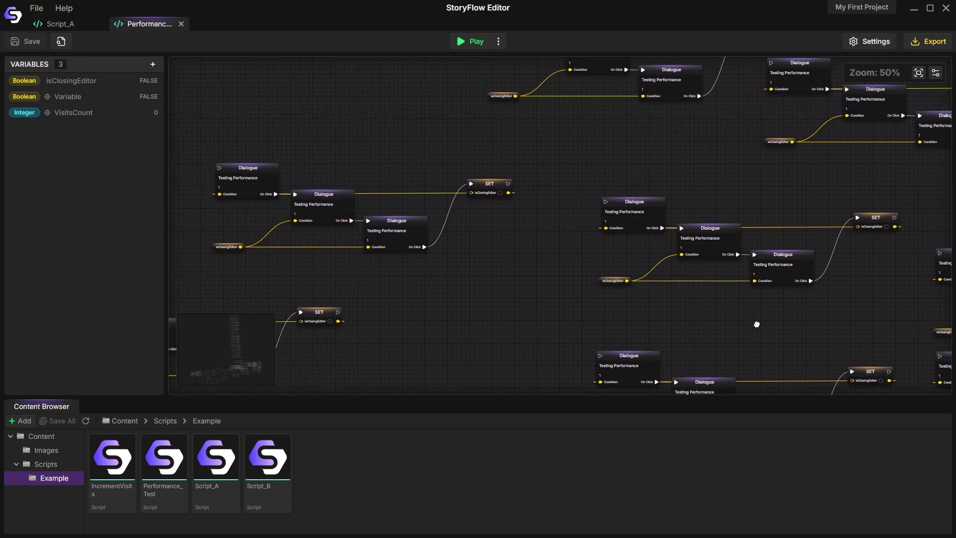
scroll(628, 301, up, 5)
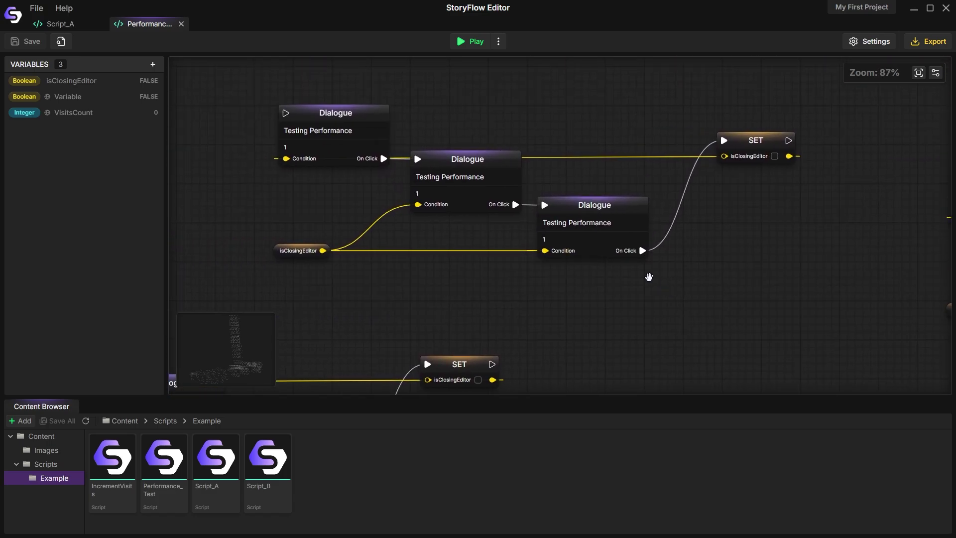
drag(246, 91, 786, 275)
click(783, 284)
scroll(749, 278, down, 4)
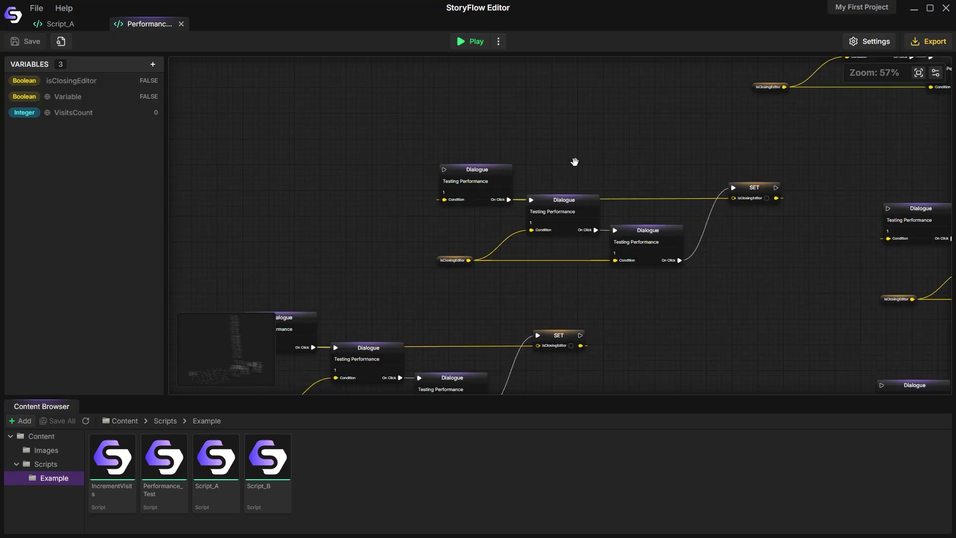
drag(572, 160, 703, 304)
key(ctrl+v)
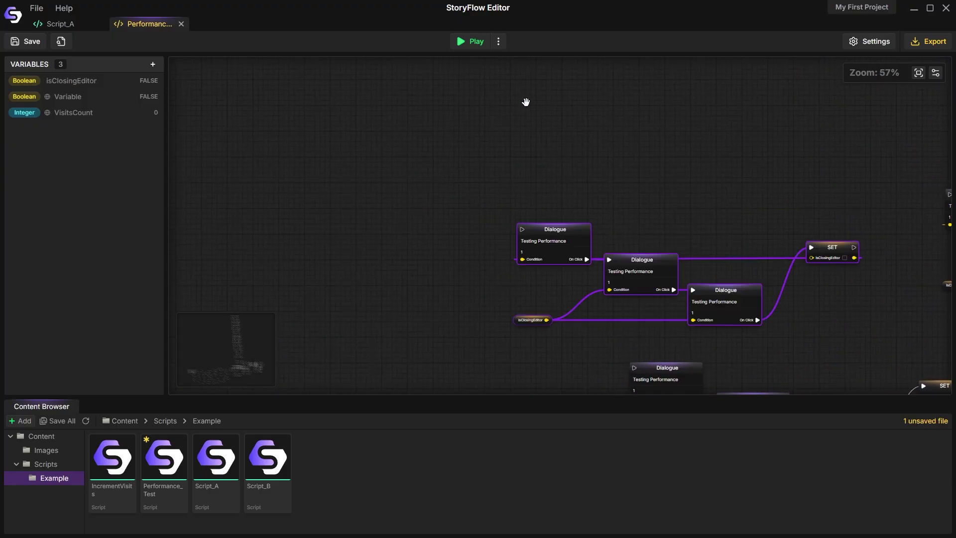
Paste several more copies of the Dialogue, isClosingEditor and SET node group into the Performance_Test graph
key(ctrl+v)
key(ctrl+v)
drag(218, 220, 293, 222)
key(ctrl+v)
click(470, 199)
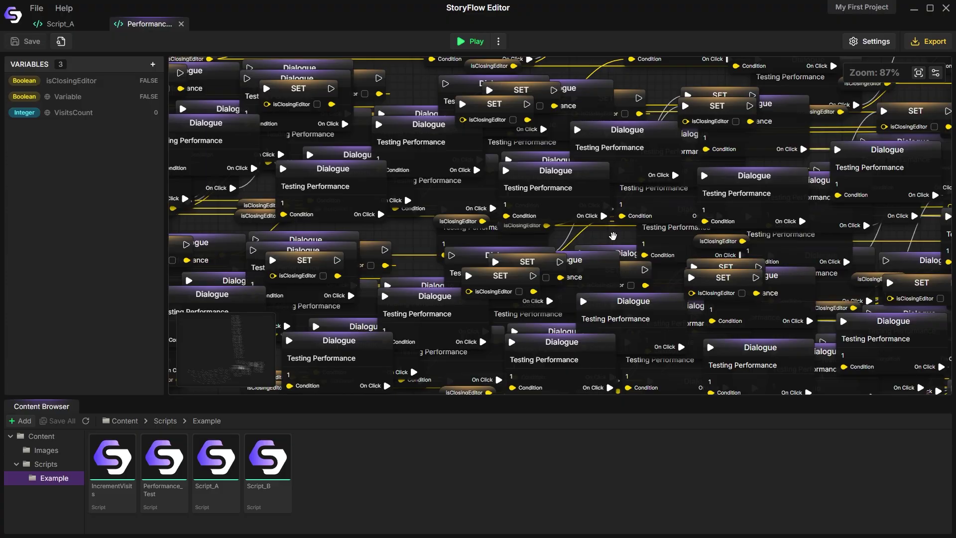
Examine the densely packed Dialogue and SET nodes across the Performance_Test graph, from an overview up to 200% zoom
drag(613, 236, 630, 290)
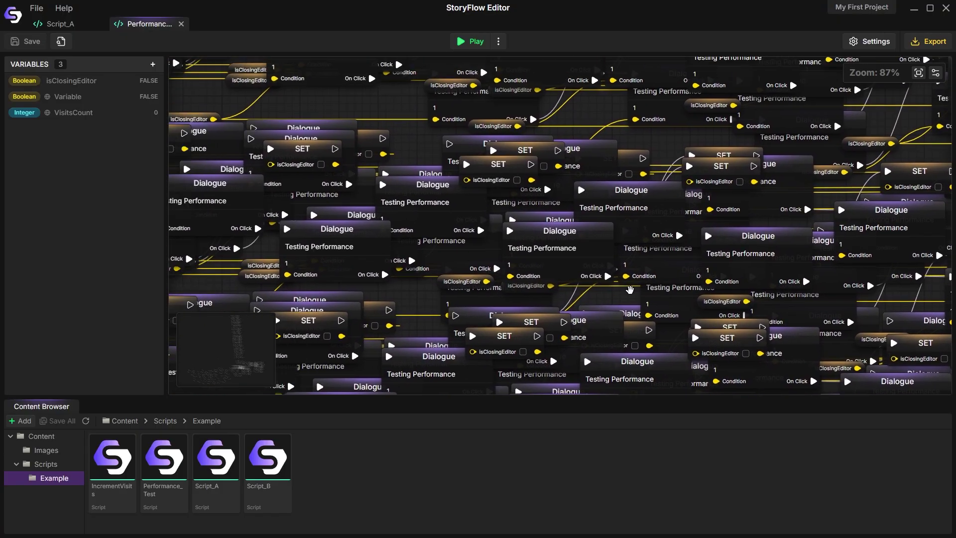
scroll(630, 290, down, 5)
drag(509, 246, 435, 200)
scroll(701, 194, up, 5)
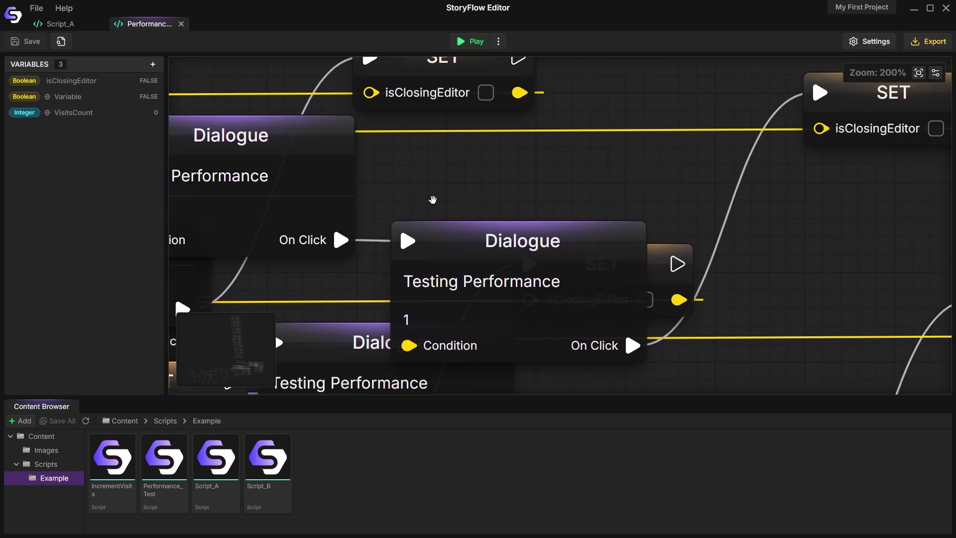
drag(688, 386, 789, 357)
drag(665, 173, 568, 104)
drag(732, 246, 782, 384)
drag(824, 214, 700, 231)
drag(652, 299, 677, 187)
Play the project with Performance_Test open and close the game window
click(469, 43)
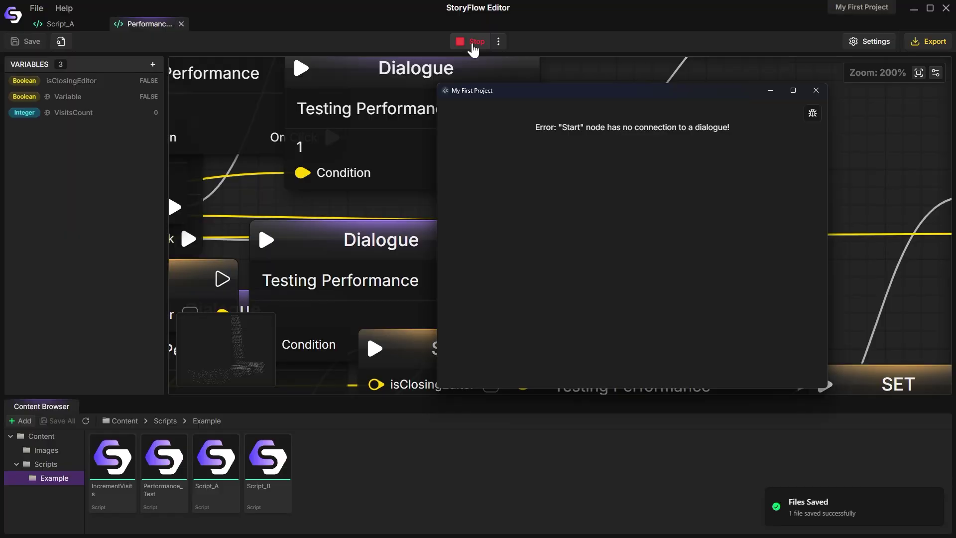
click(811, 92)
Move one isClosingEditor SET node in Performance_Test slightly downward and deselect it
drag(741, 110, 679, 152)
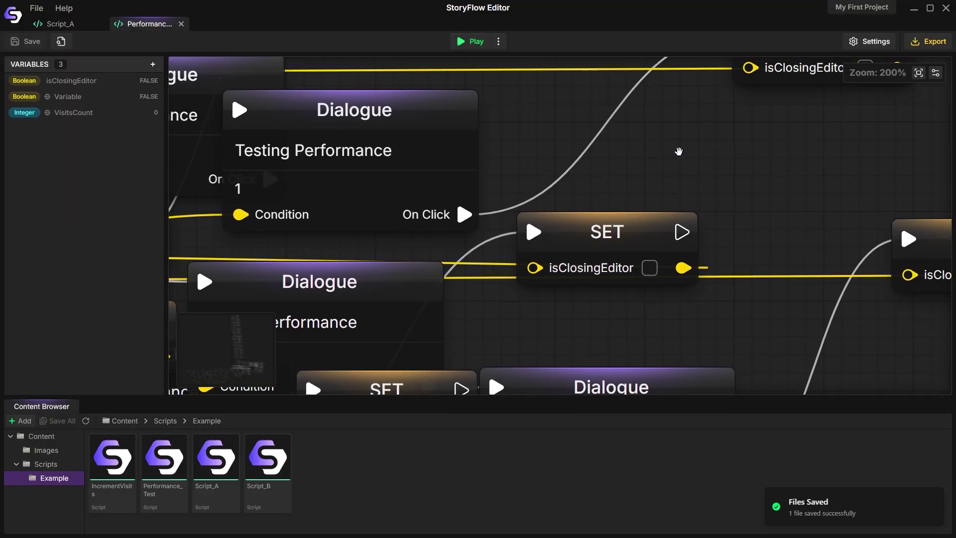
mouse_move(609, 241)
mouse_down()
mouse_move(597, 293)
mouse_move(612, 253)
mouse_up()
click(683, 185)
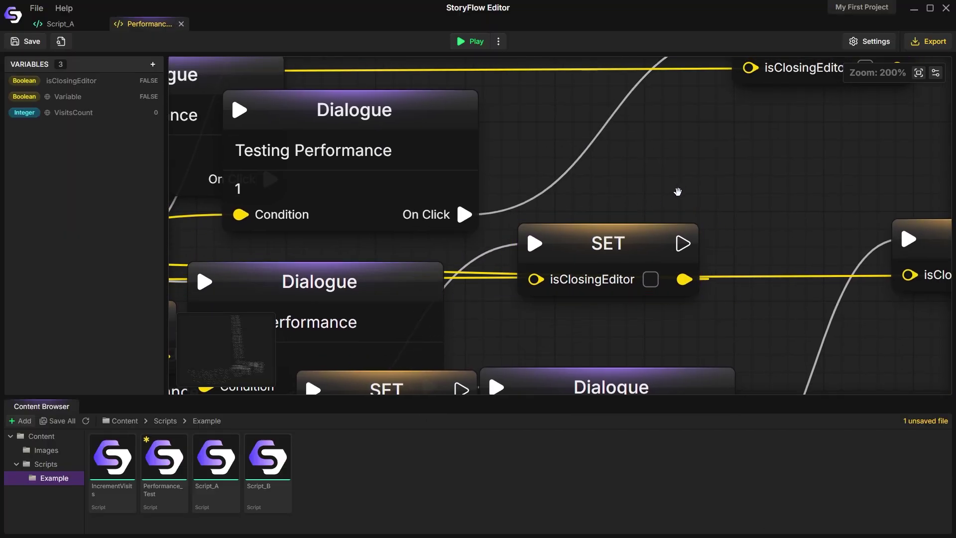
Survey the overlapping node groups in Performance_Test, from close range out to a 50% overview
drag(678, 192, 820, 220)
scroll(777, 228, down, 1)
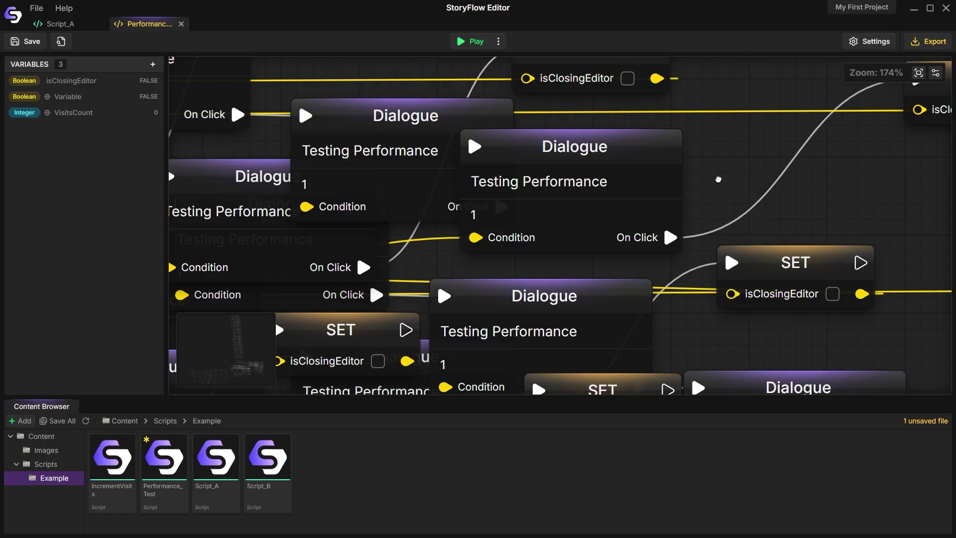
drag(719, 179, 786, 191)
drag(242, 372, 233, 367)
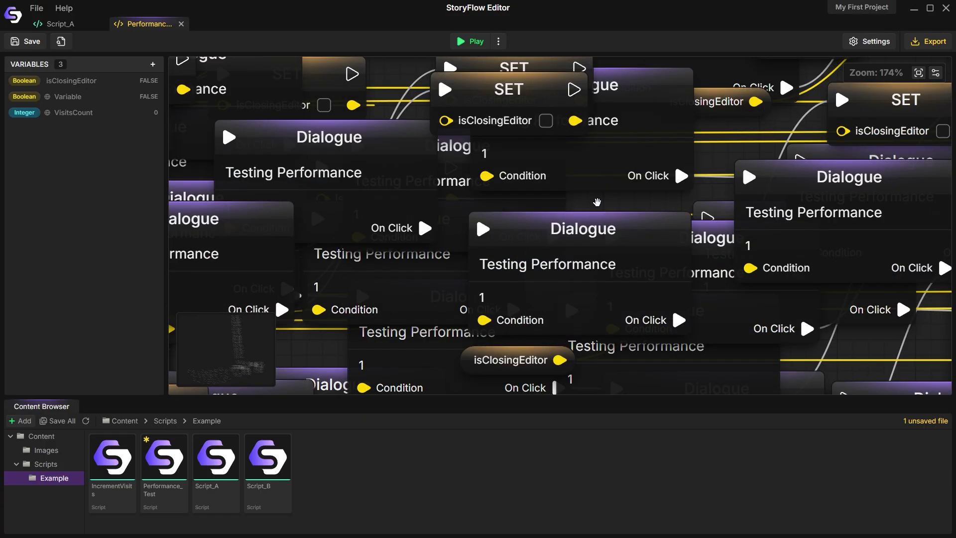
scroll(597, 202, down, 9)
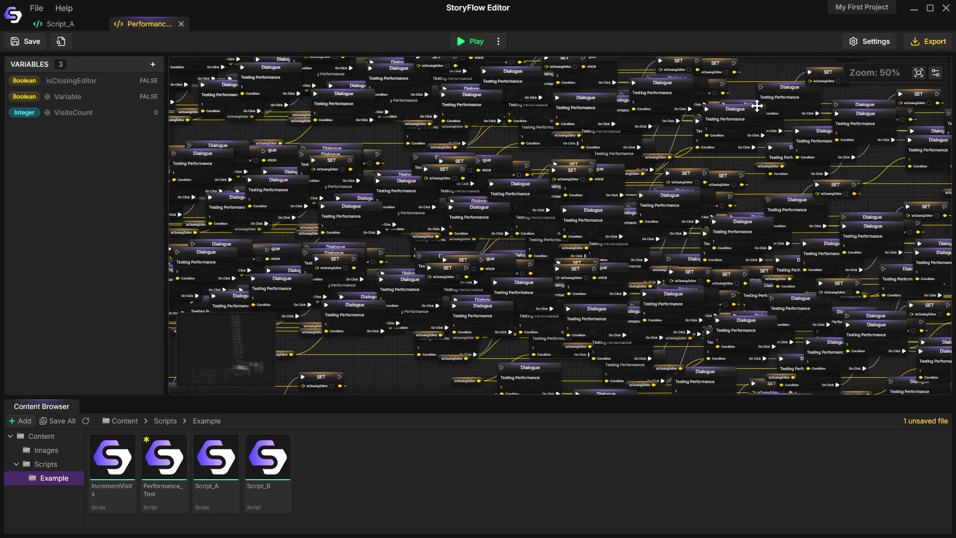
drag(764, 77, 828, 140)
click(653, 171)
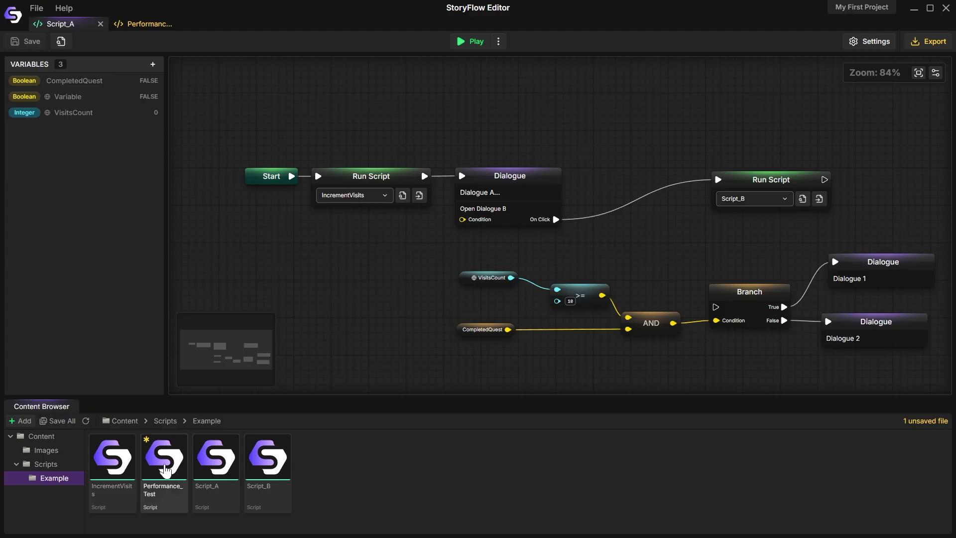
Open the IncrementVisits script and add a widened comment reading "Do NOT edit this :D" above the SET node
double_click(113, 457)
scroll(573, 348, down, 3)
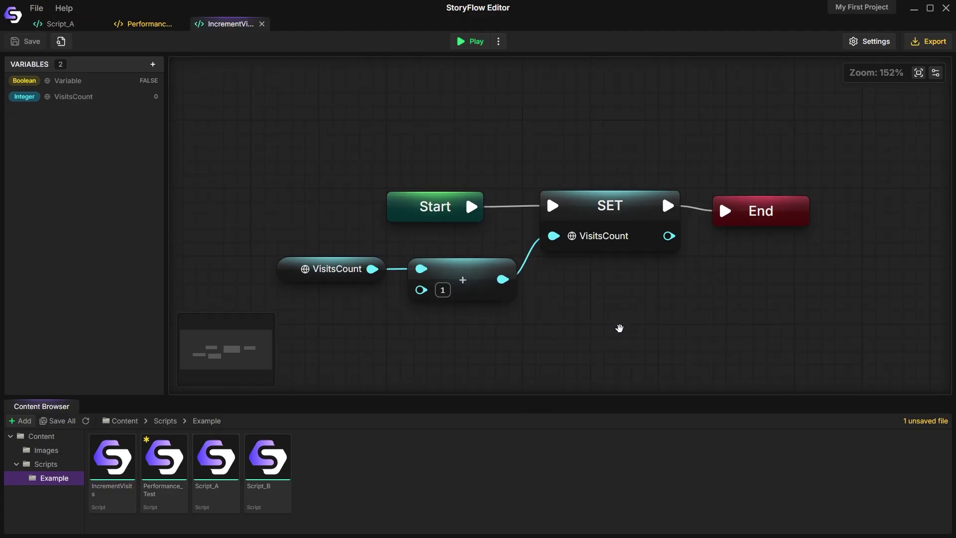
right_click(545, 136)
click(587, 268)
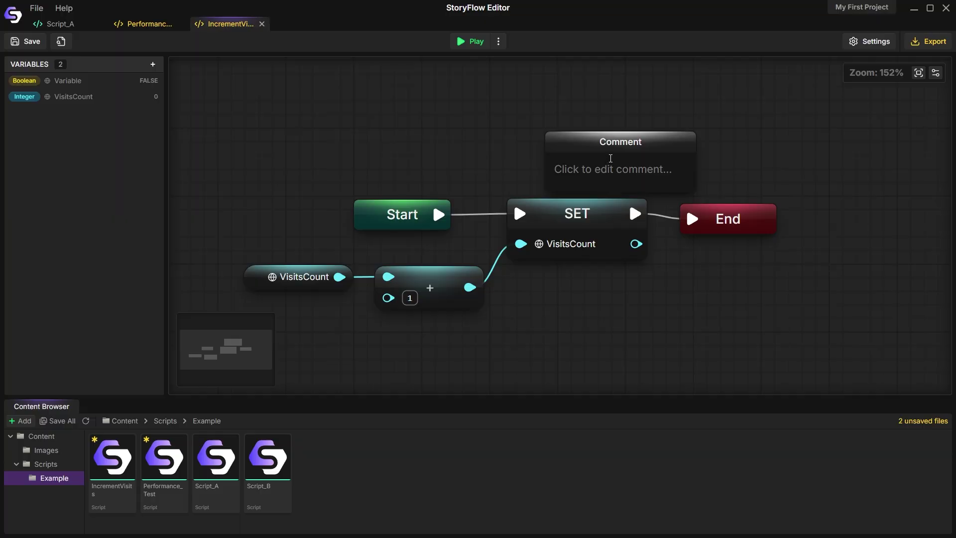
click(599, 136)
text(Do)
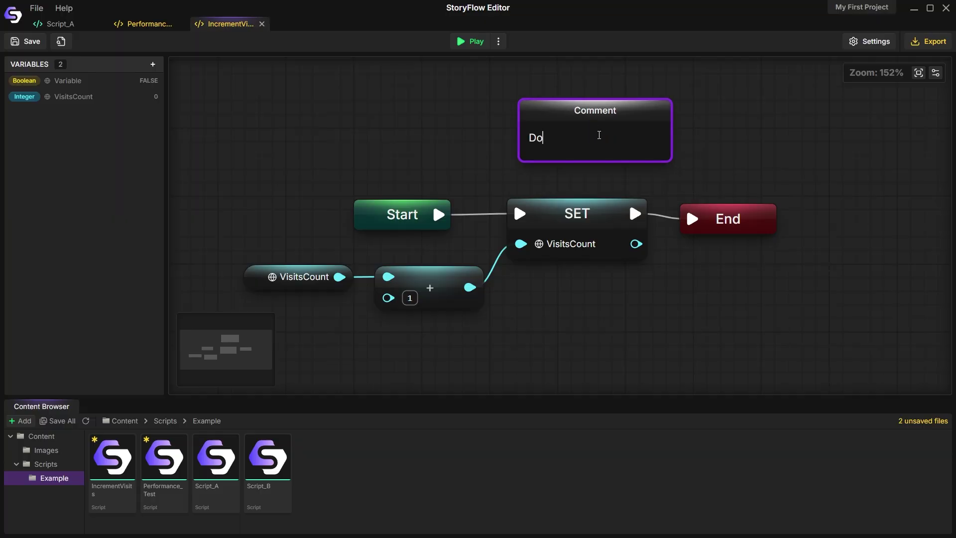
text( NOT edit this :D)
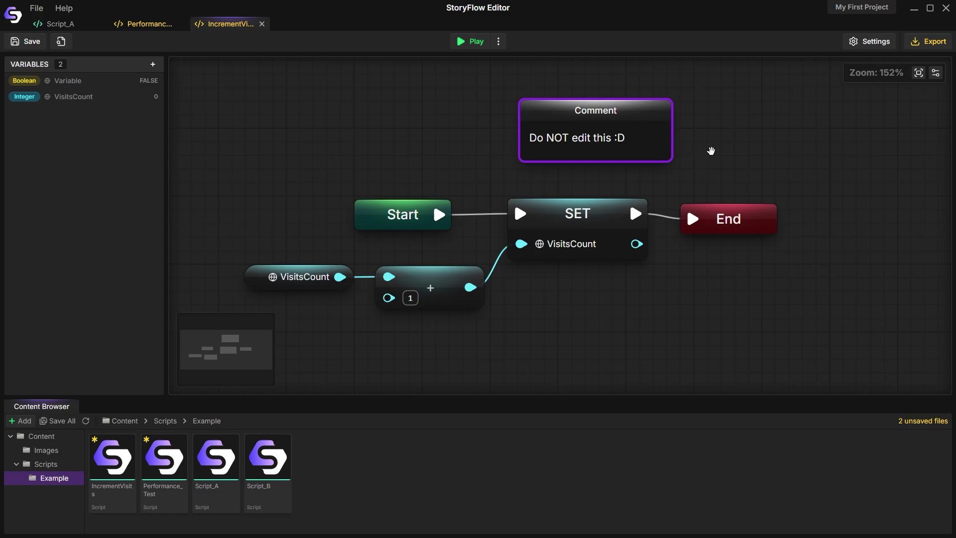
drag(669, 163, 856, 164)
drag(736, 114, 649, 124)
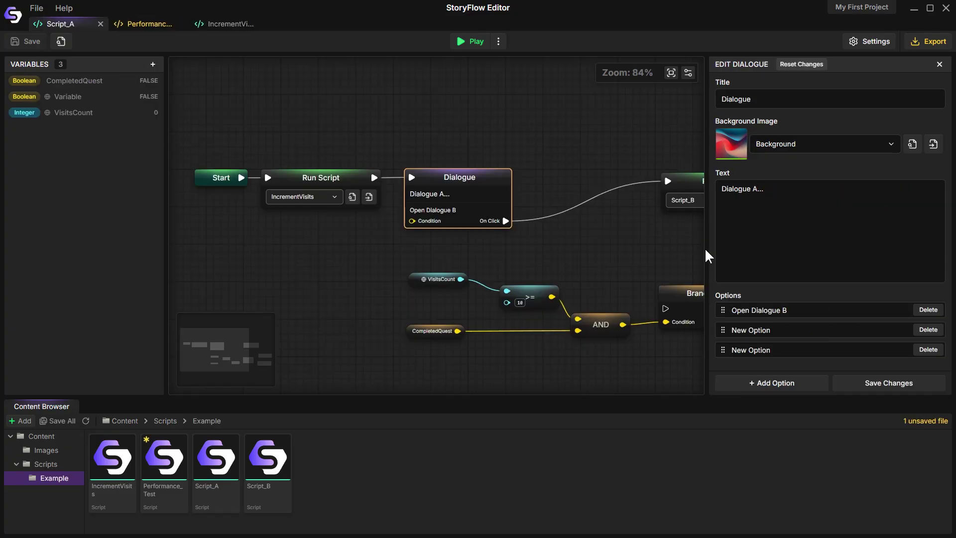
Try deleting New Option entries from the Dialogue A node and adding them again, resizing its edit panel
drag(707, 254, 764, 251)
click(929, 350)
click(928, 329)
click(820, 385)
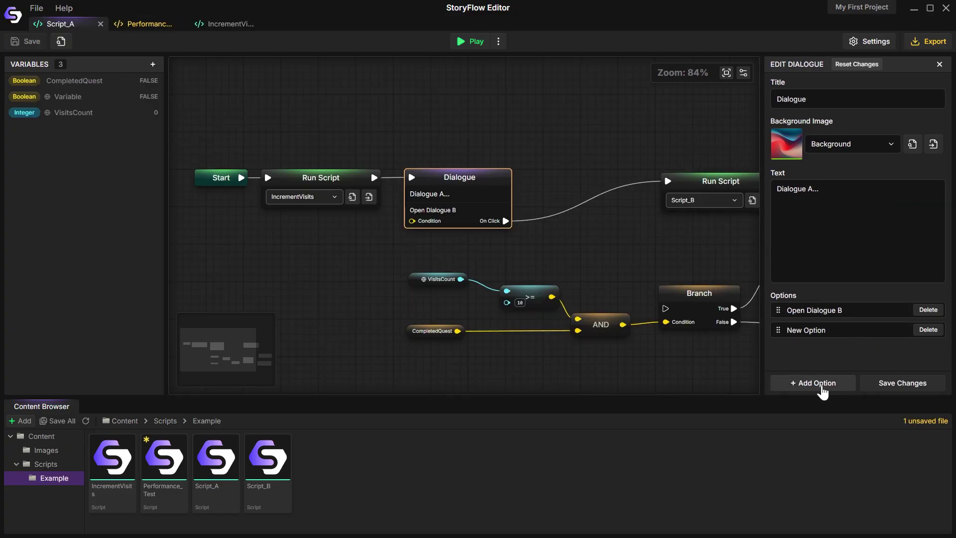
click(820, 384)
drag(762, 309, 731, 310)
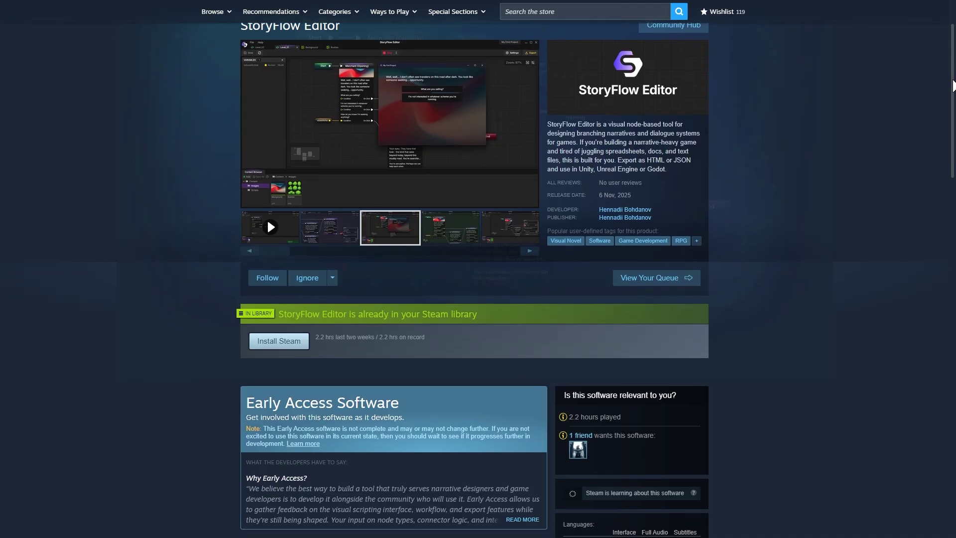
Switch to the Steam store page of StoryFlow Editor and look through its description
drag(953, 86, 955, 313)
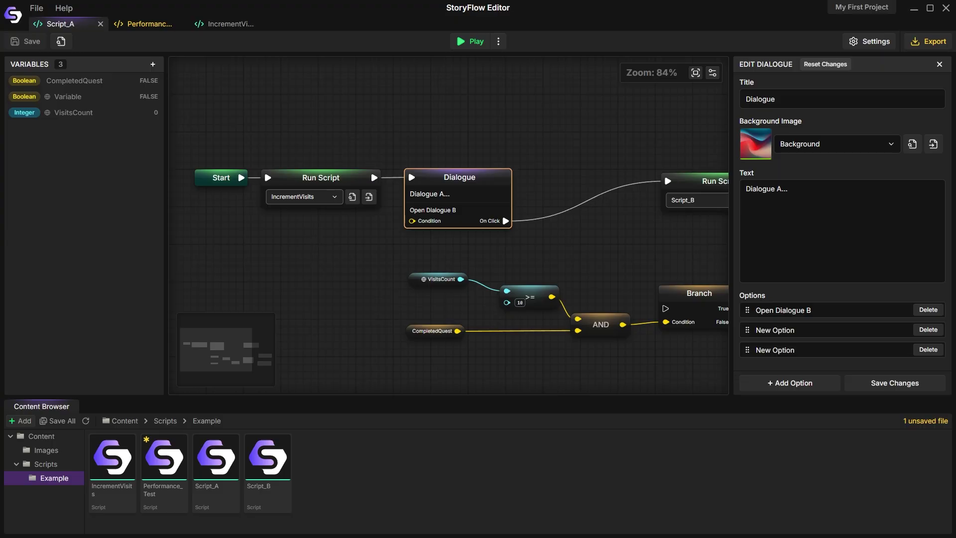
Back in StoryFlow Editor, close the dialogue's edit panel and export the project in JSON format
click(940, 64)
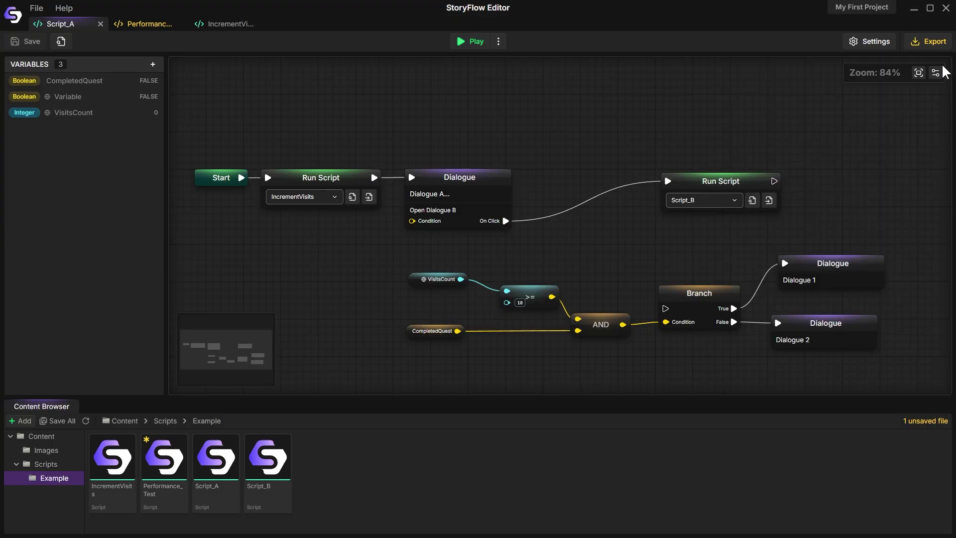
click(929, 41)
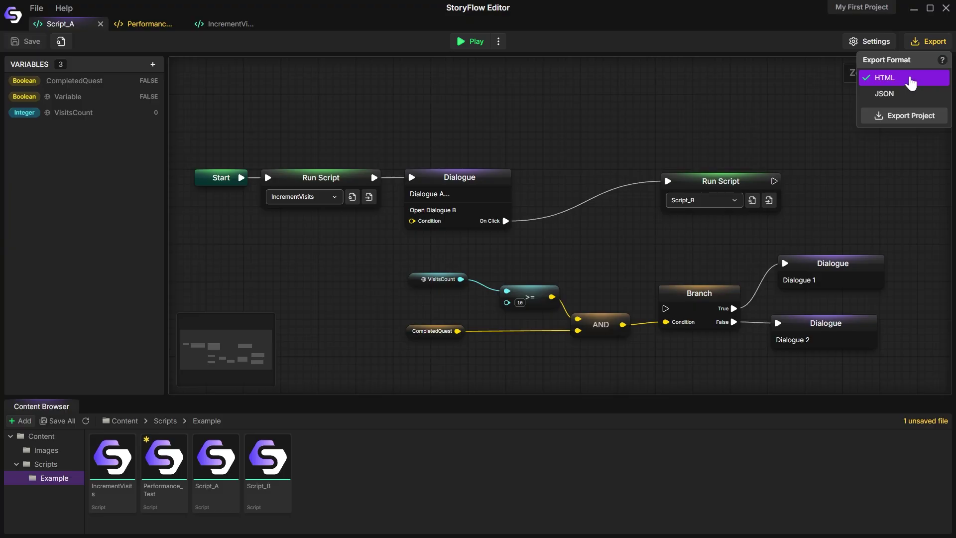
mouse_move(919, 64)
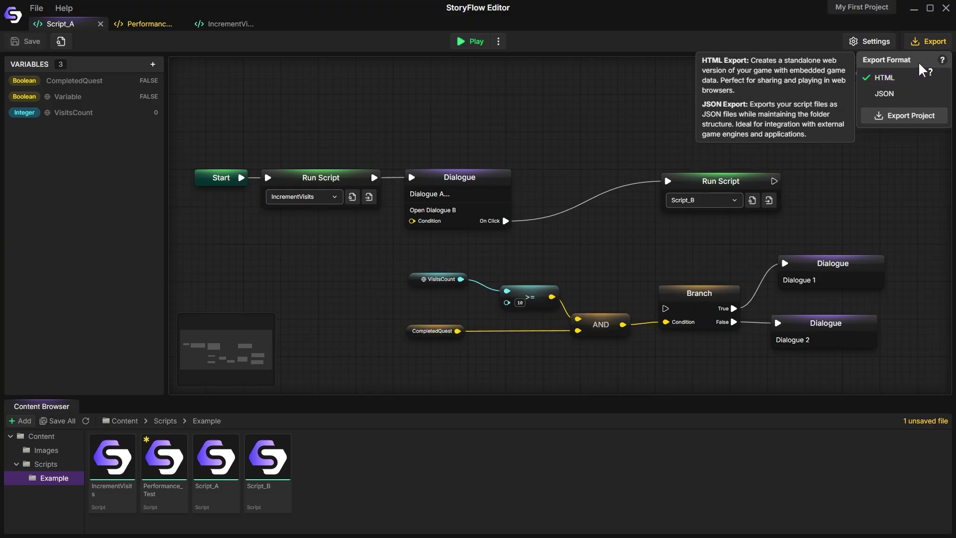
click(896, 95)
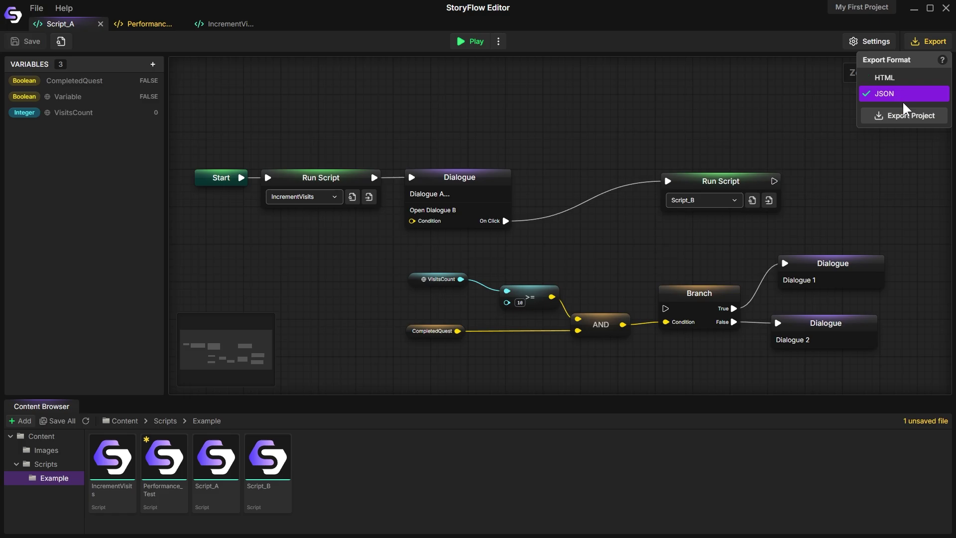
click(905, 120)
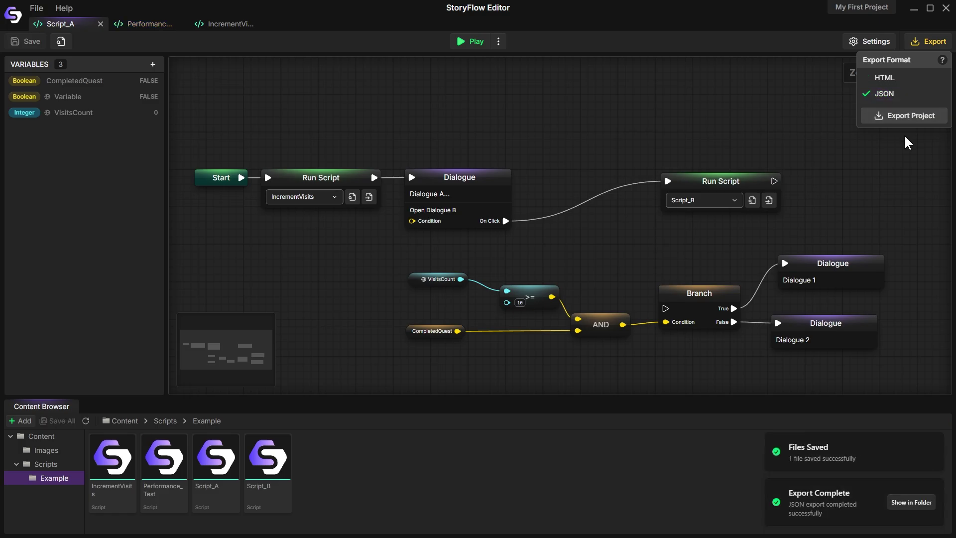
click(904, 133)
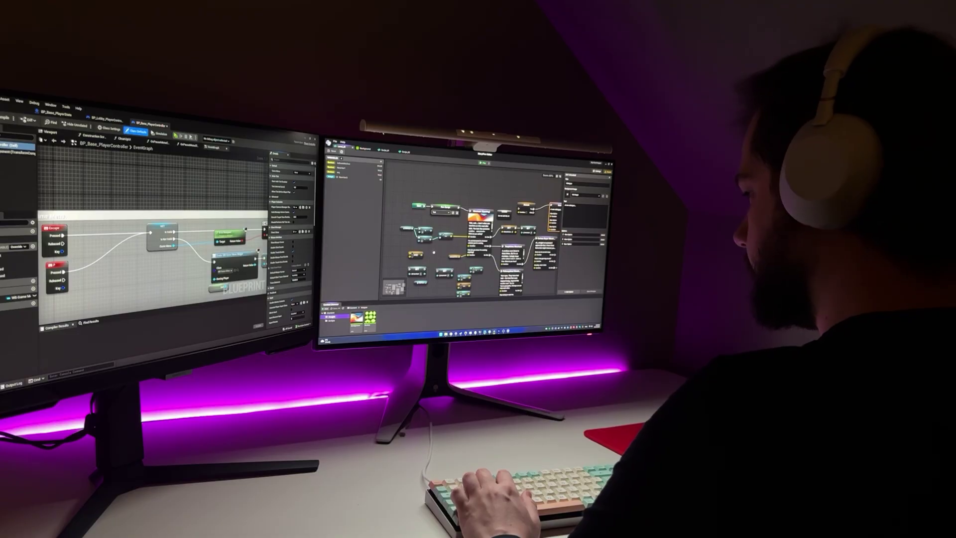